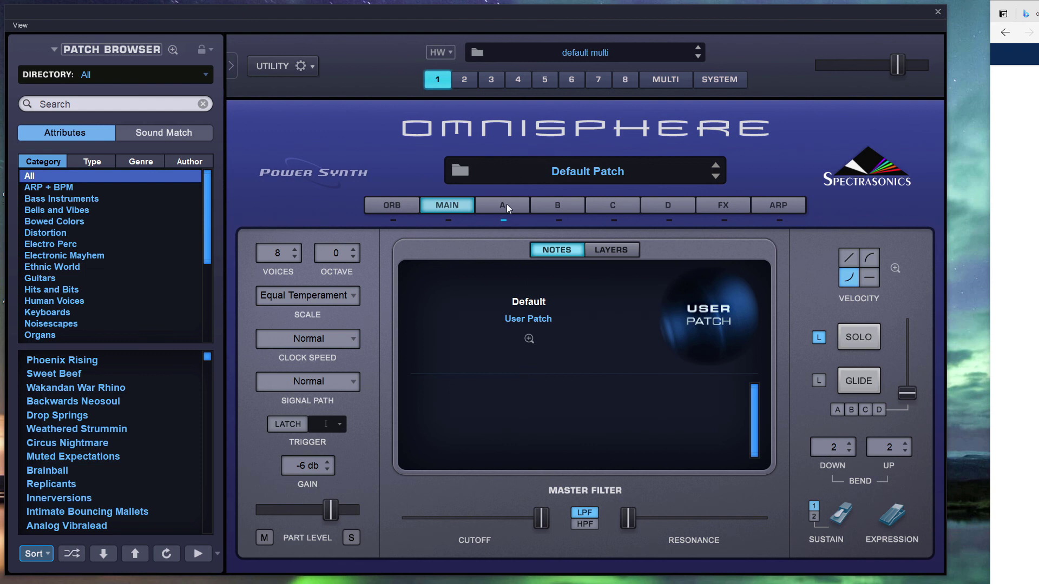
Step: Switch layer A's oscillator to Sample mode and open its soundsource browser
left_click(508, 206)
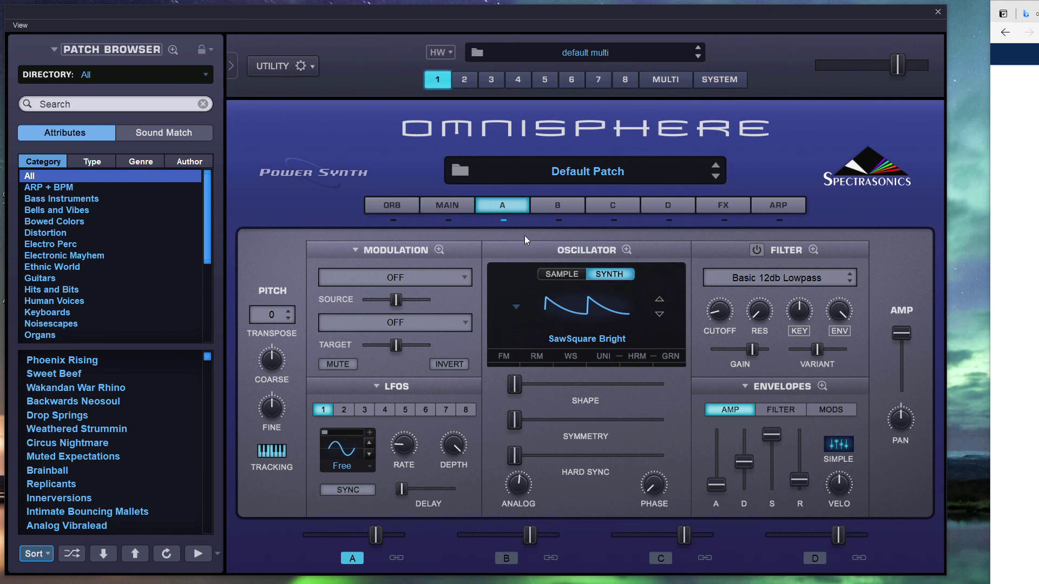
left_click(570, 274)
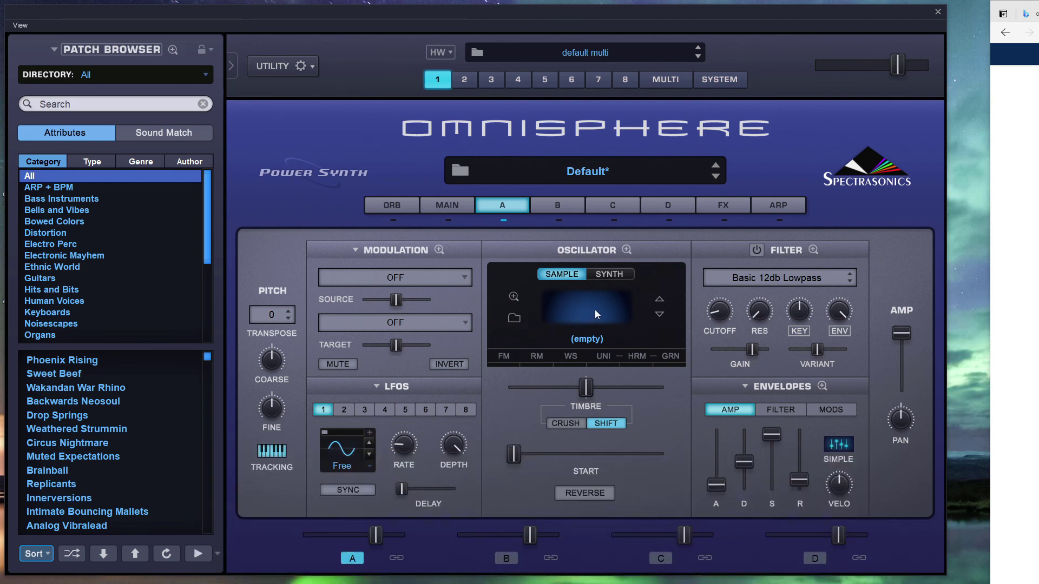
left_click(593, 307)
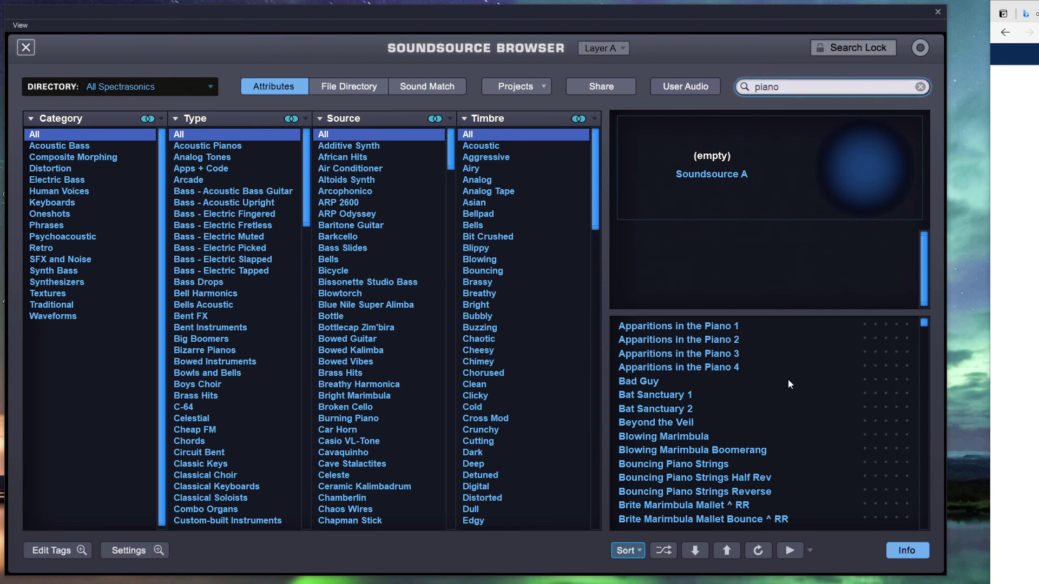
Step: Load the Burning Piano soundsource from the piano search results into layer A and return to the layer view
mouse_move(925, 324)
left_mouse_down()
mouse_move(930, 532)
mouse_move(933, 314)
left_mouse_up()
scroll(712, 463, "down", 1)
scroll(722, 458, "down", 3)
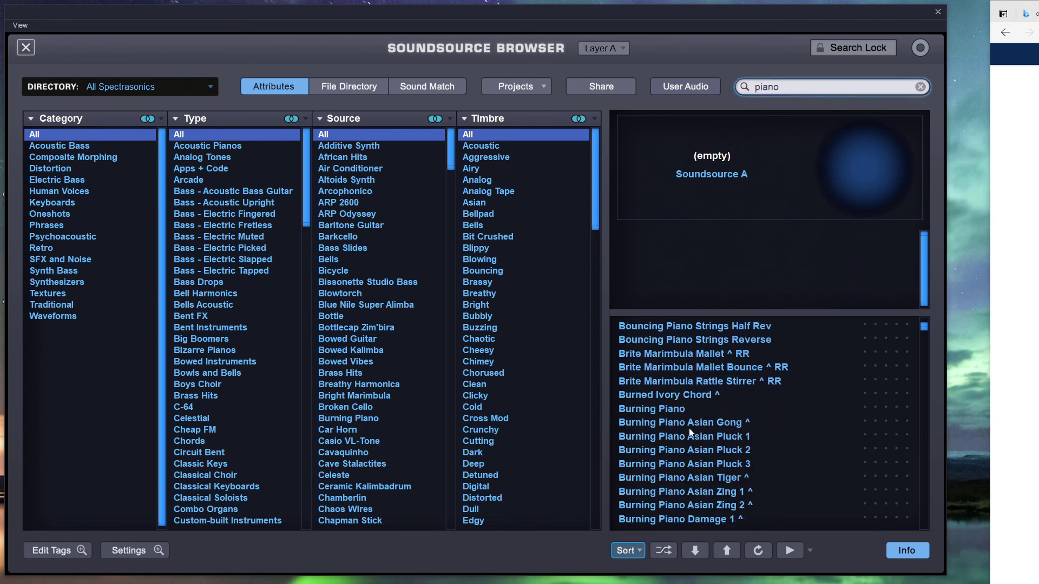
left_click(666, 408)
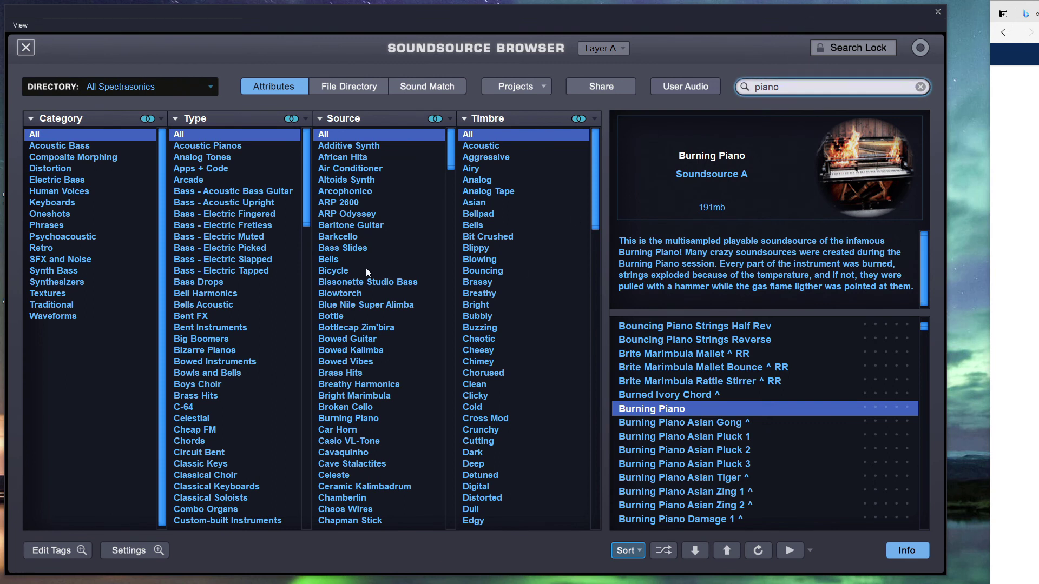
left_click(28, 51)
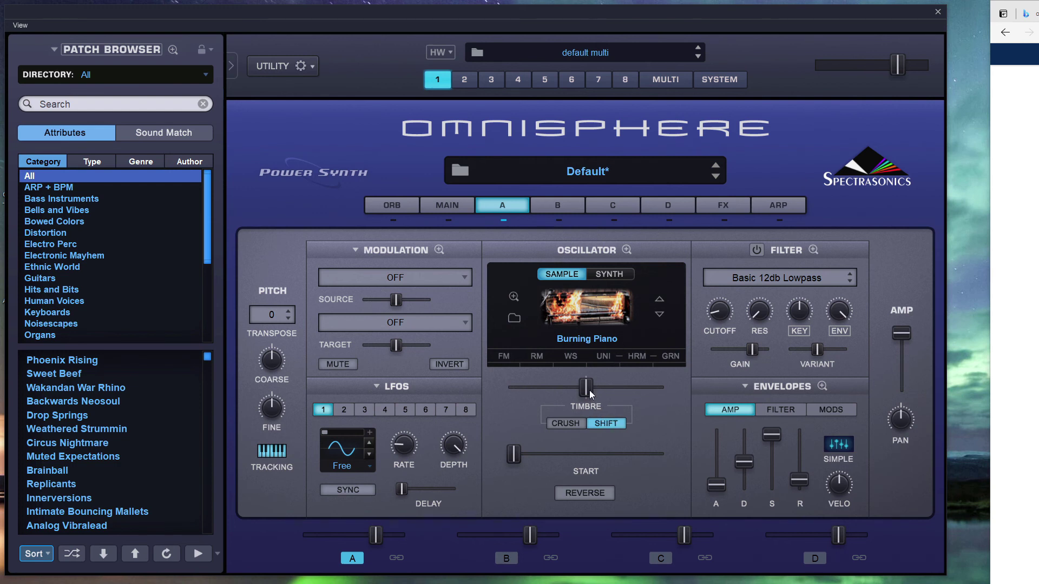
Step: Set the timbre mode to Crush, try different Timbre slider positions and return the slider to centre
left_click(571, 424)
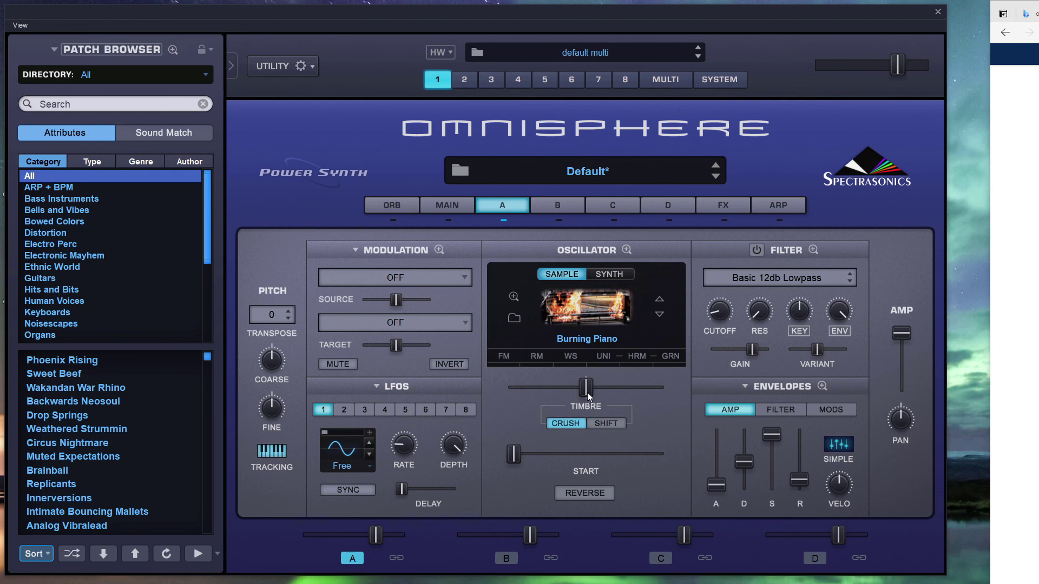
mouse_move(587, 394)
left_mouse_down()
mouse_move(568, 390)
mouse_move(585, 389)
left_mouse_up()
left_click_drag(675, 399, 589, 390)
mouse_move(588, 386)
left_mouse_down()
mouse_move(657, 388)
mouse_move(521, 381)
mouse_move(651, 391)
mouse_move(589, 392)
left_mouse_up()
Step: Modulate the oscillator's Timbre with LFO1
right_click(586, 392)
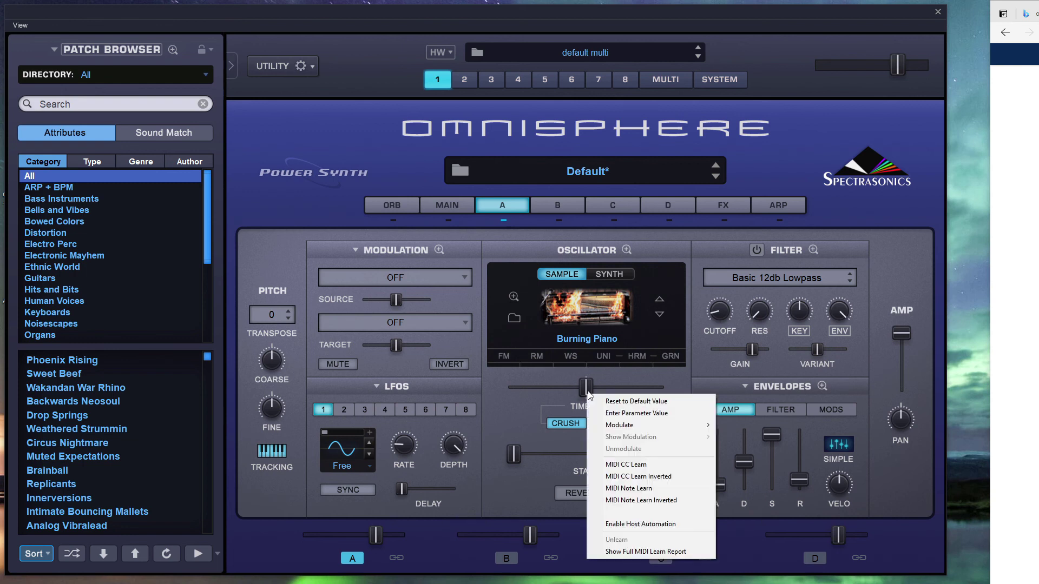
mouse_move(636, 426)
left_click(758, 425)
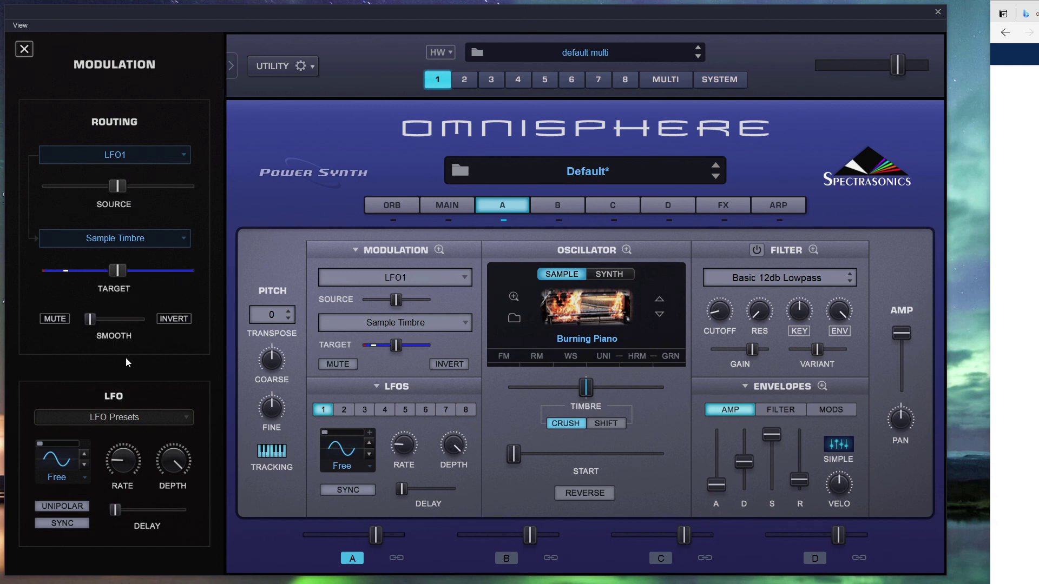
Step: Raise the timbre modulation's smoothing to maximum, turn on sync for LFO 1, and adjust its rate and depth
left_click_drag(96, 318, 144, 319)
left_click(70, 527)
mouse_move(125, 458)
left_mouse_down()
mouse_move(138, 437)
mouse_move(168, 482)
mouse_move(167, 501)
left_mouse_up()
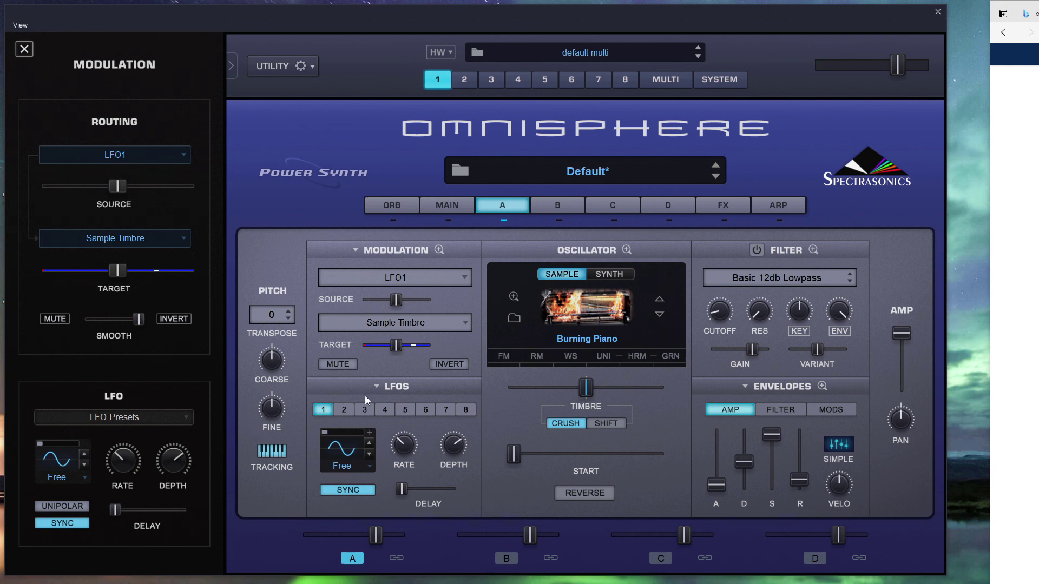
Step: Mute the timbre modulation, set the timbre mode to Shift, and try a higher Timbre position before resetting the slider
left_click(56, 320)
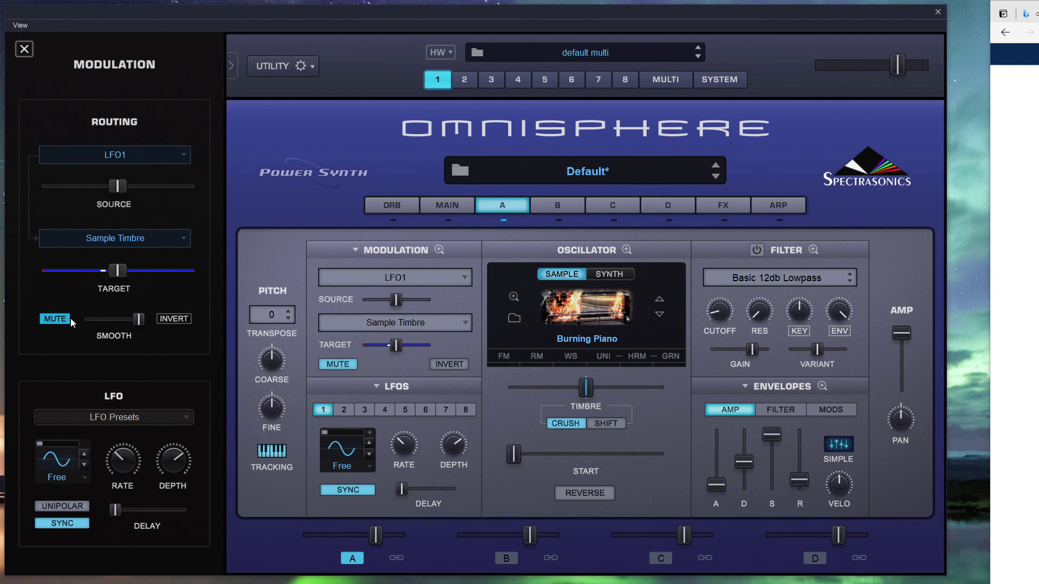
left_click(615, 424)
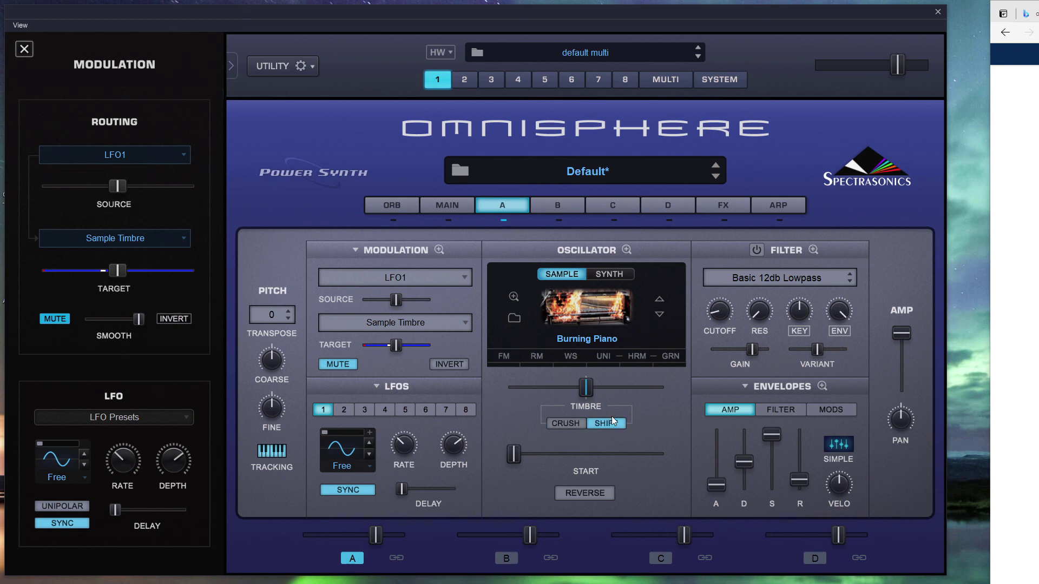
left_click_drag(589, 394, 622, 389)
left_click(622, 390, "ctrl")
Step: Unmute the modulation and examine the available oscillator targets, keeping Sample Timbre as the target
left_click(331, 364)
left_click(446, 322)
mouse_move(412, 332)
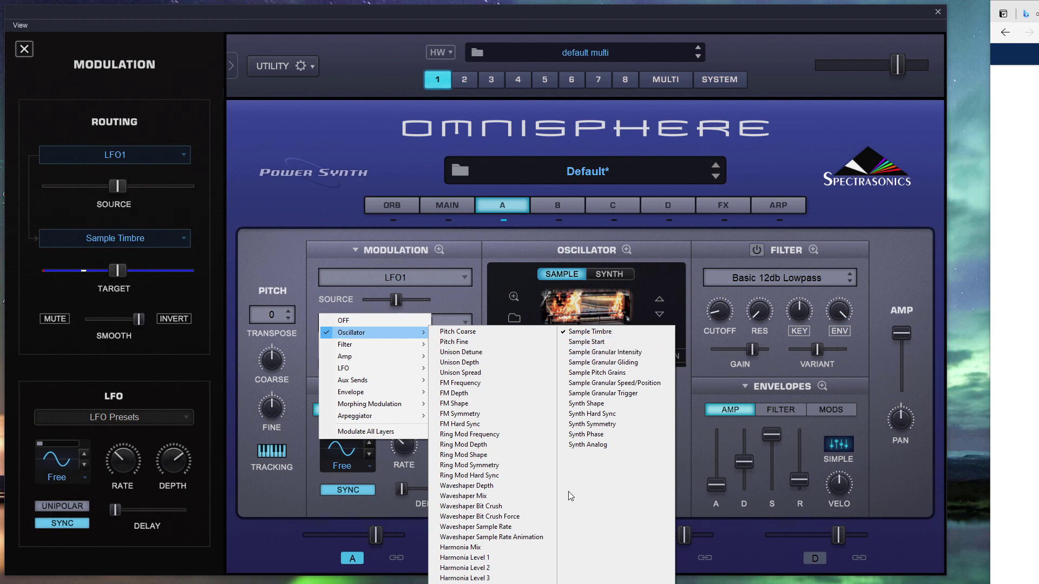
left_click(694, 439)
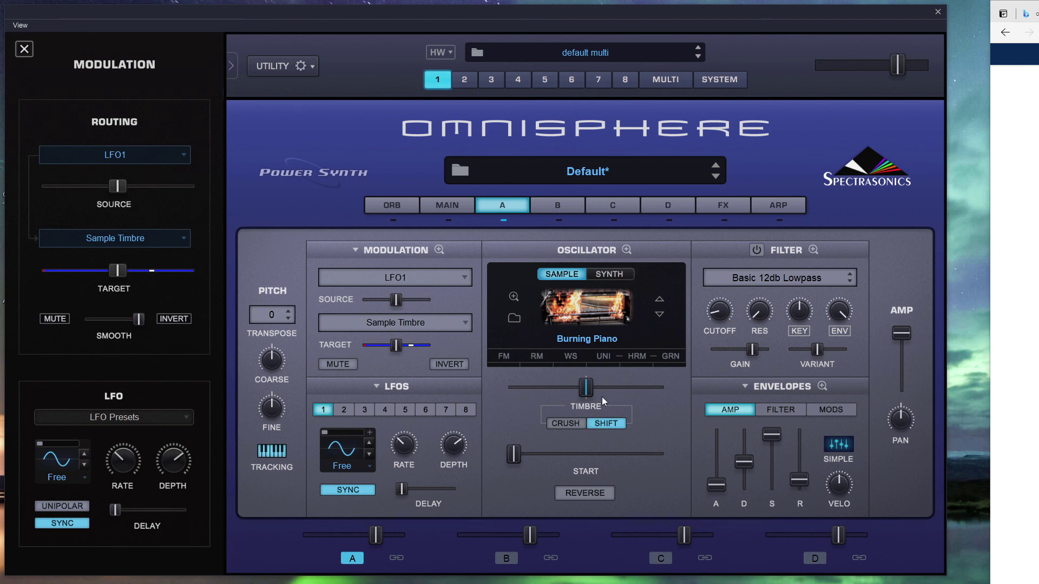
Step: Raise the Timbre above centre, lower LFO 1's depth, and bring the modulated Timbre back to about centre
left_click_drag(589, 391, 619, 396)
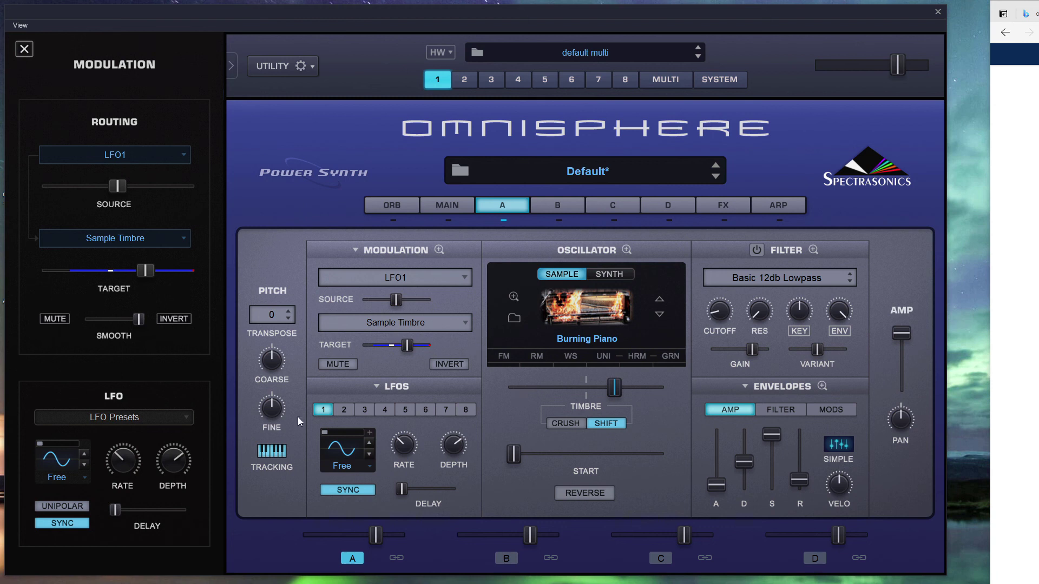
left_click_drag(182, 456, 169, 507)
left_click_drag(145, 270, 119, 274)
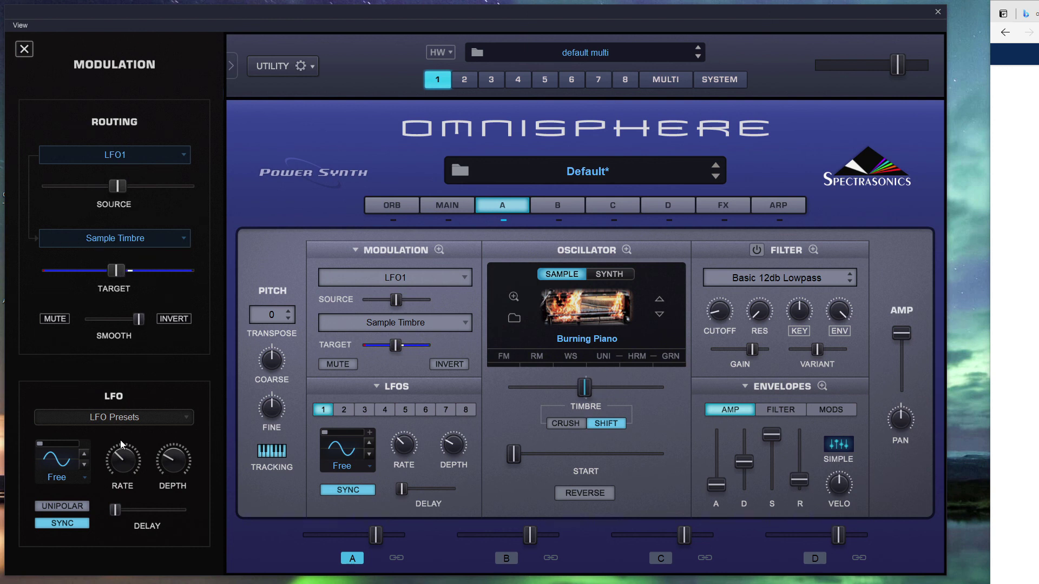
Step: Reduce the modulation source amount, readjust LFO 1's depth slightly, and mute the timbre modulation
left_click_drag(122, 190, 80, 189)
left_click_drag(163, 445, 163, 440)
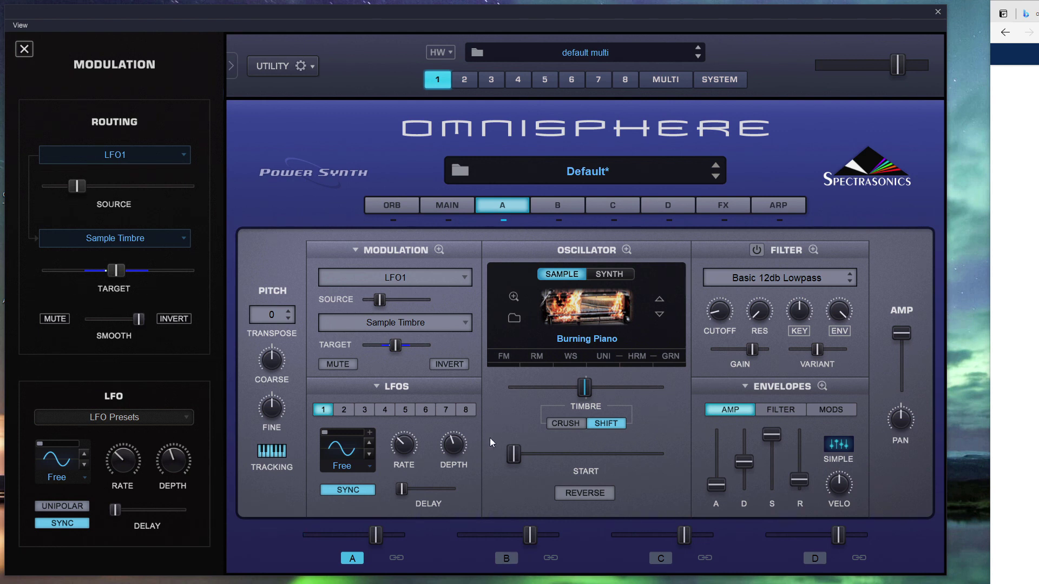
left_click(347, 365)
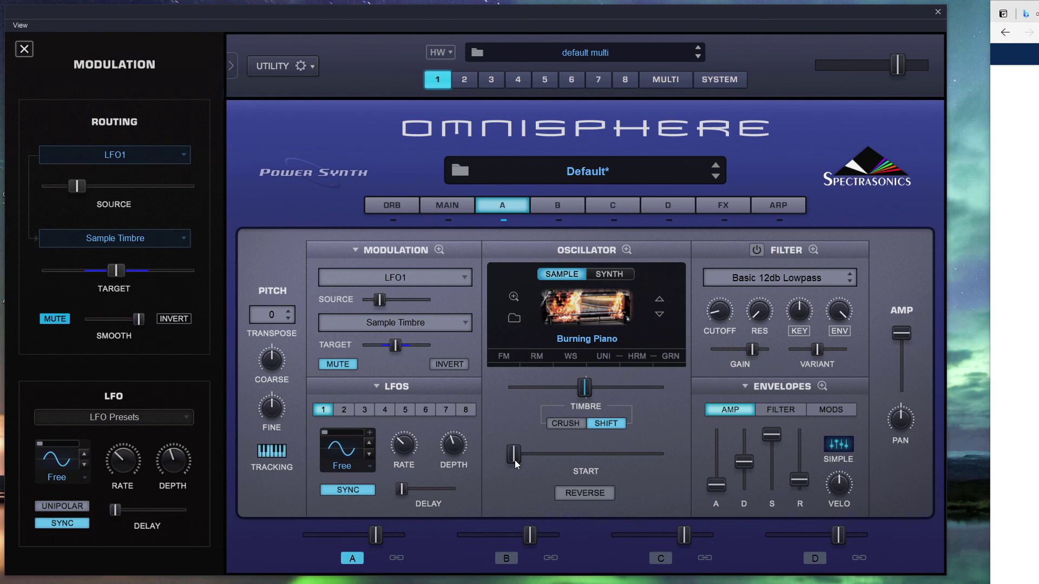
Step: Try a later sample Start position for Burning Piano and return the slider to its minimum
mouse_move(515, 456)
left_mouse_down()
mouse_move(661, 456)
mouse_move(508, 456)
left_mouse_up()
left_click_drag(523, 454, 547, 458)
left_click_drag(545, 458, 508, 453)
Step: Try reversed sample playback with shifted Start positions, and restore forward playback from the minimum Start position
left_click(567, 493)
left_click(571, 490)
left_click(584, 494)
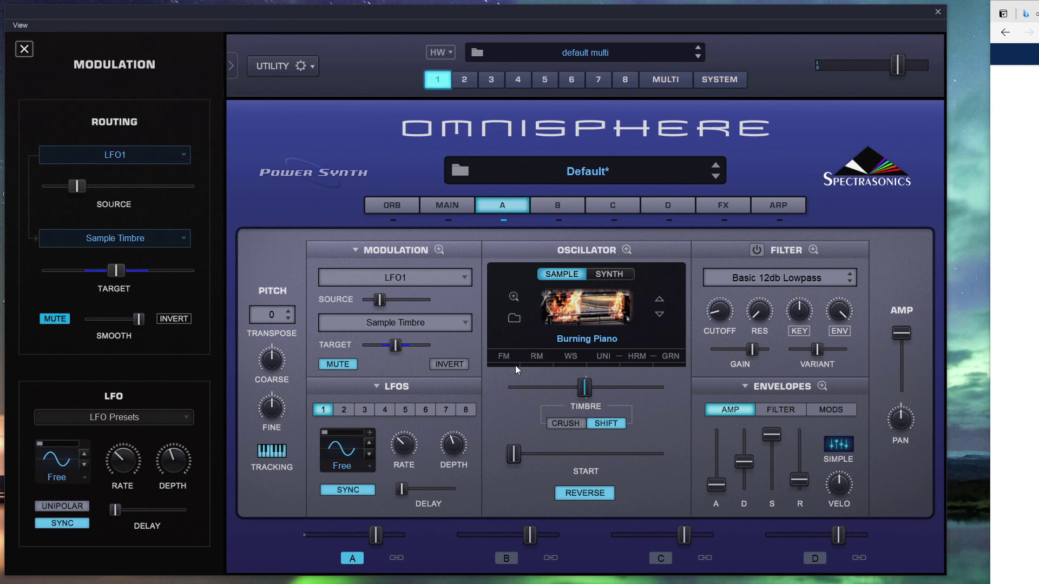
mouse_move(522, 452)
left_click_drag(570, 456, 636, 459)
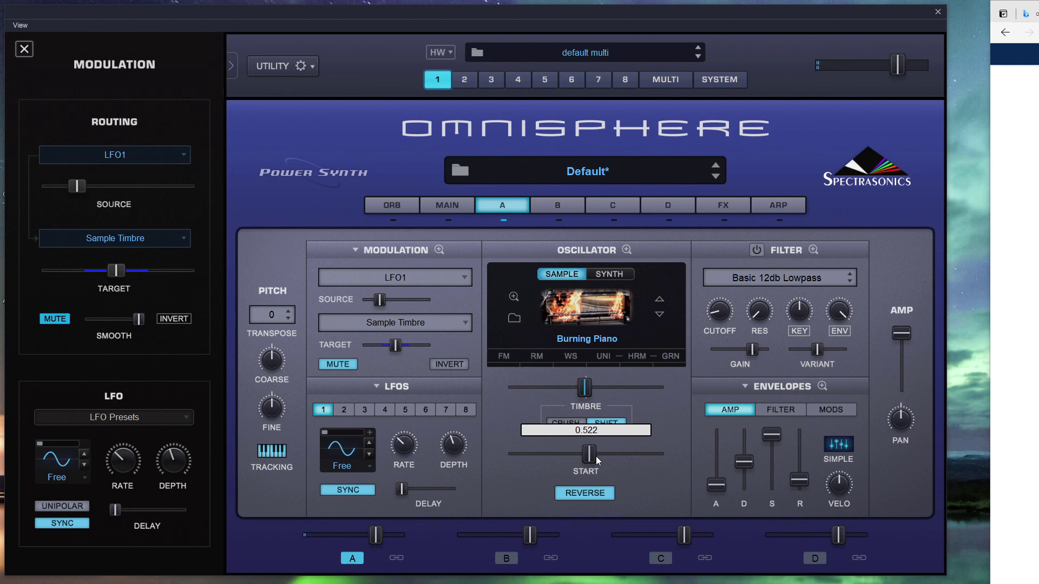
left_click_drag(595, 456, 501, 450)
left_click(570, 495)
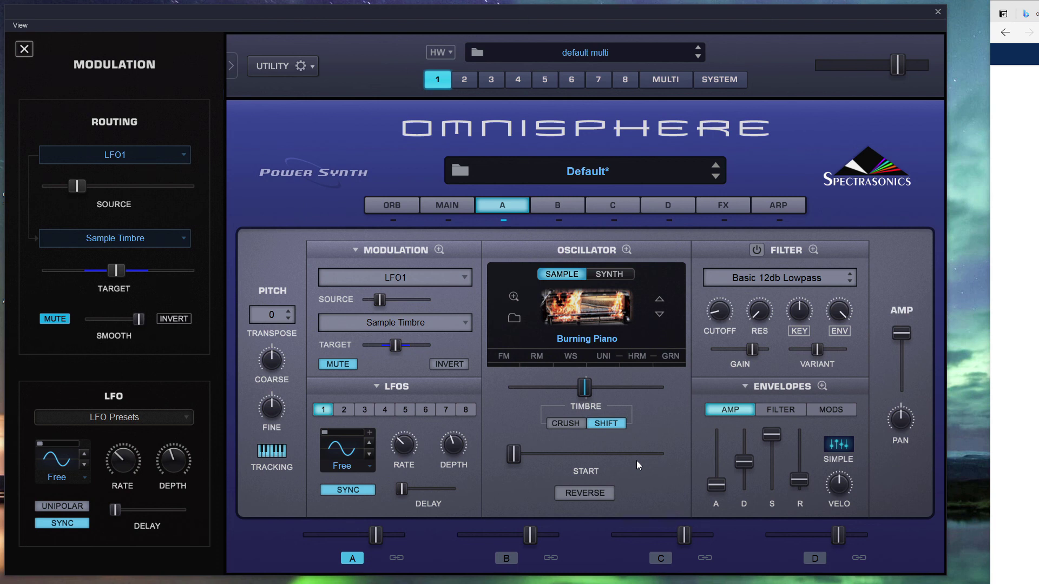
Step: Open the Soundsource Zoom for Burning Piano and set its release noise to TR-Modern Slap Release
left_click(513, 297)
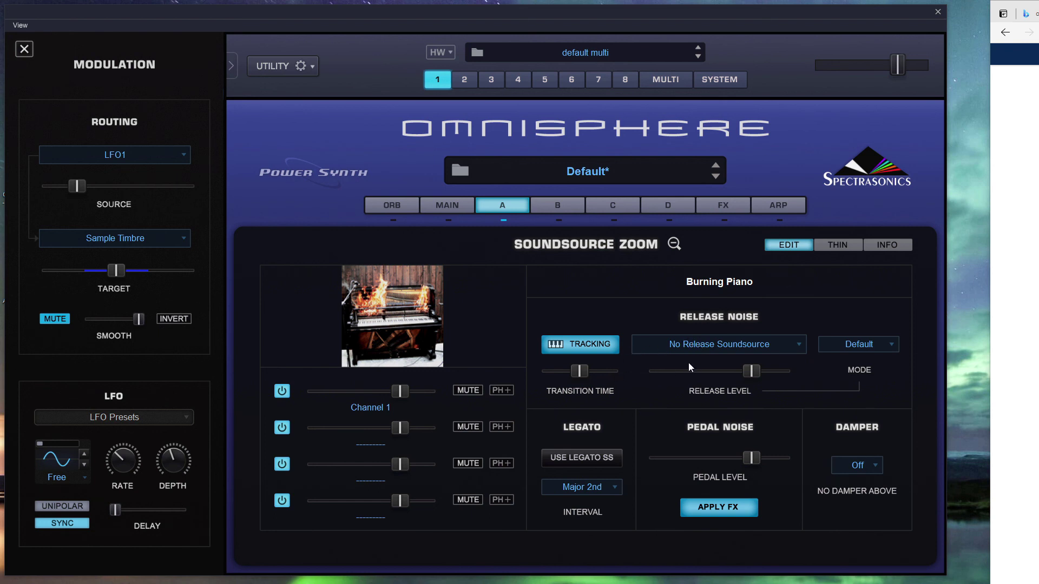
left_click(732, 346)
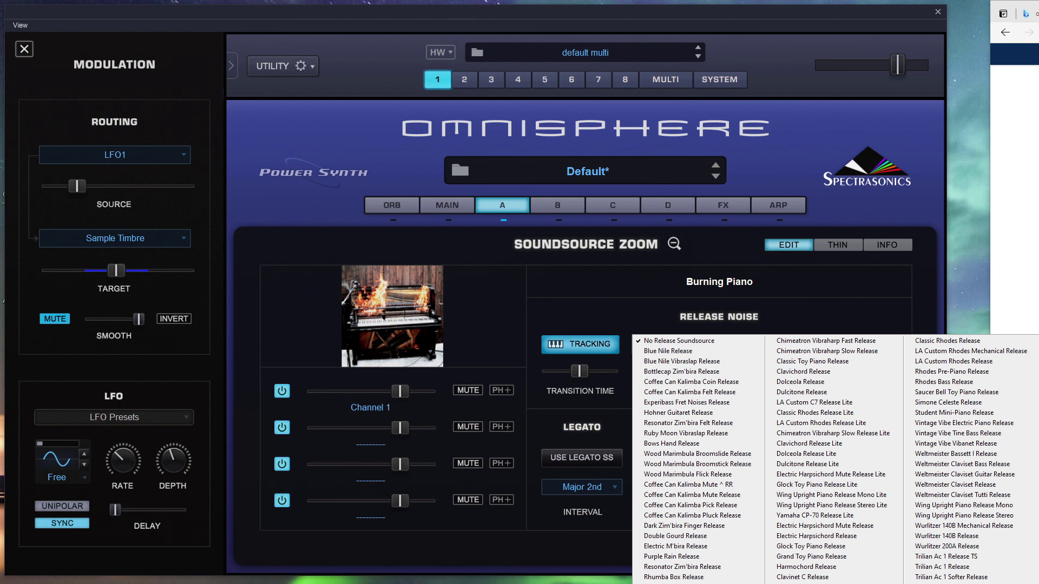
left_click(1037, 378)
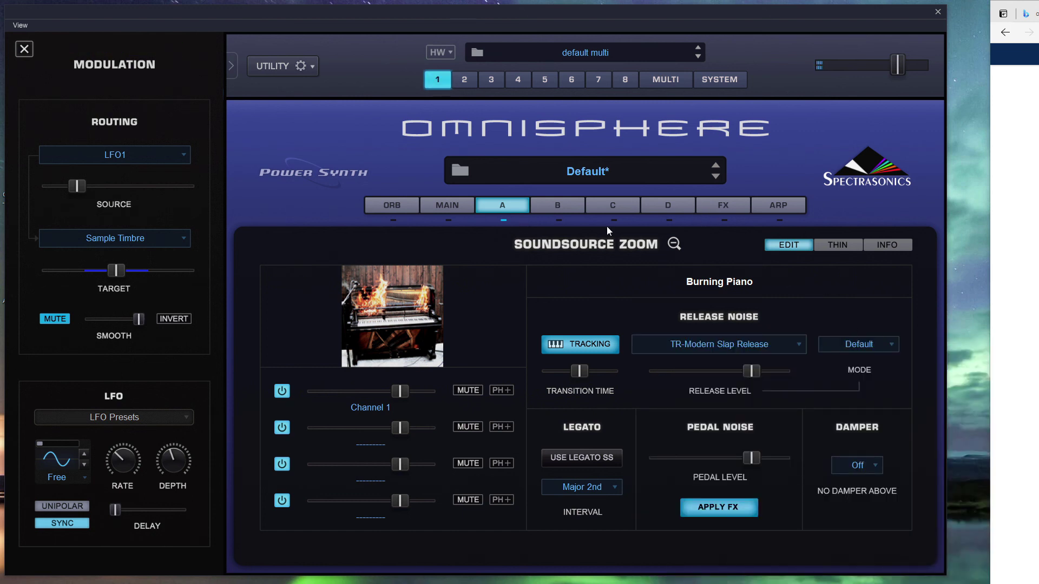
Step: Return to the layer A view and raise the amp envelope's release to maximum
left_click(674, 244)
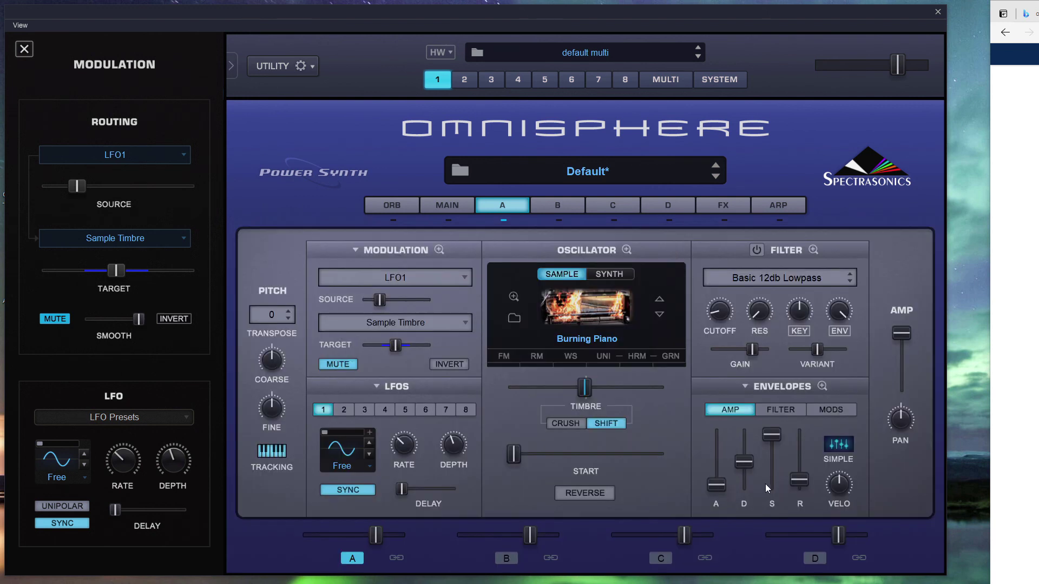
left_click(512, 296)
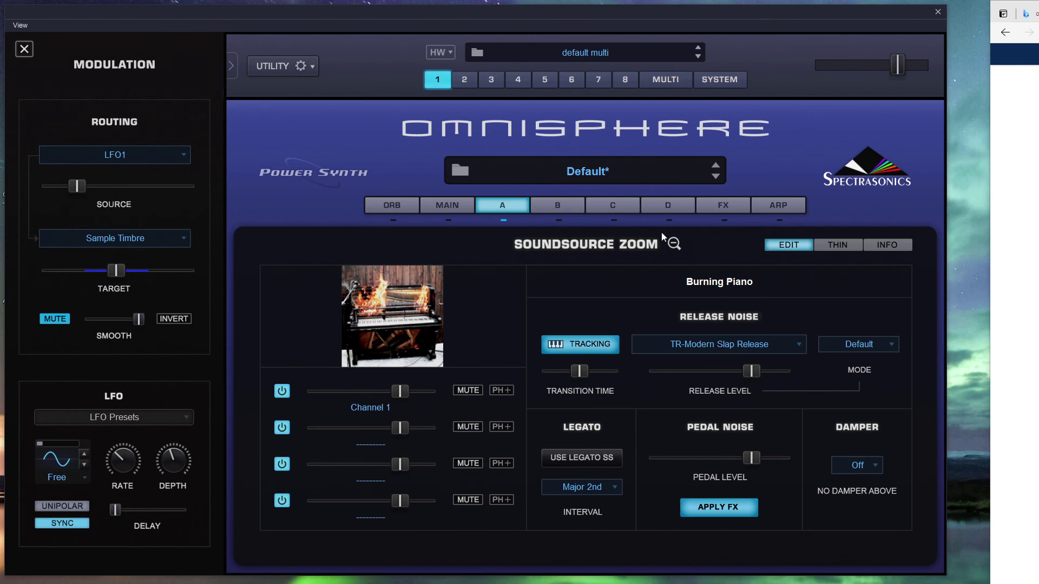
left_click(673, 245)
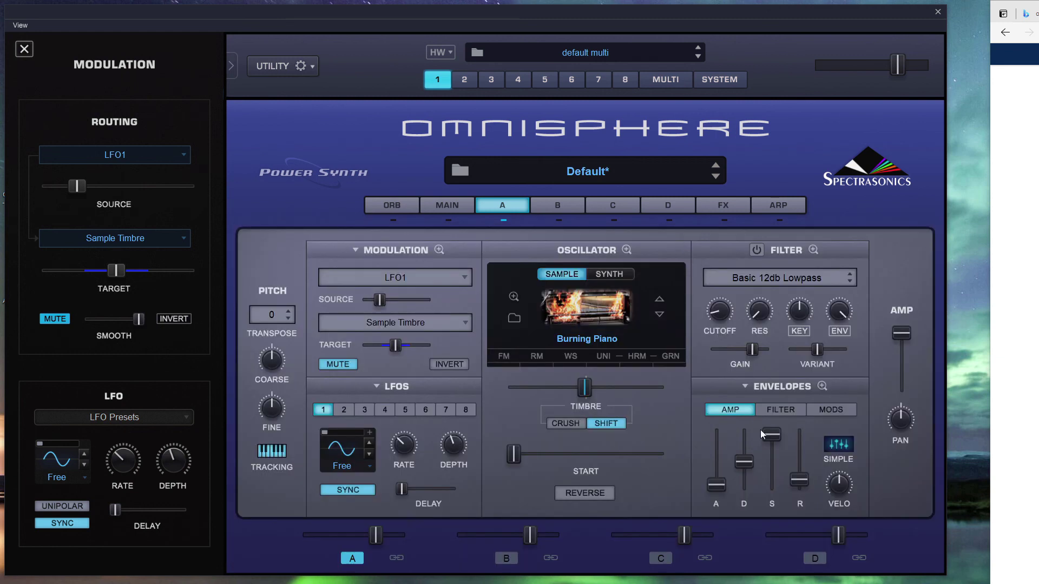
left_click_drag(800, 482, 811, 419)
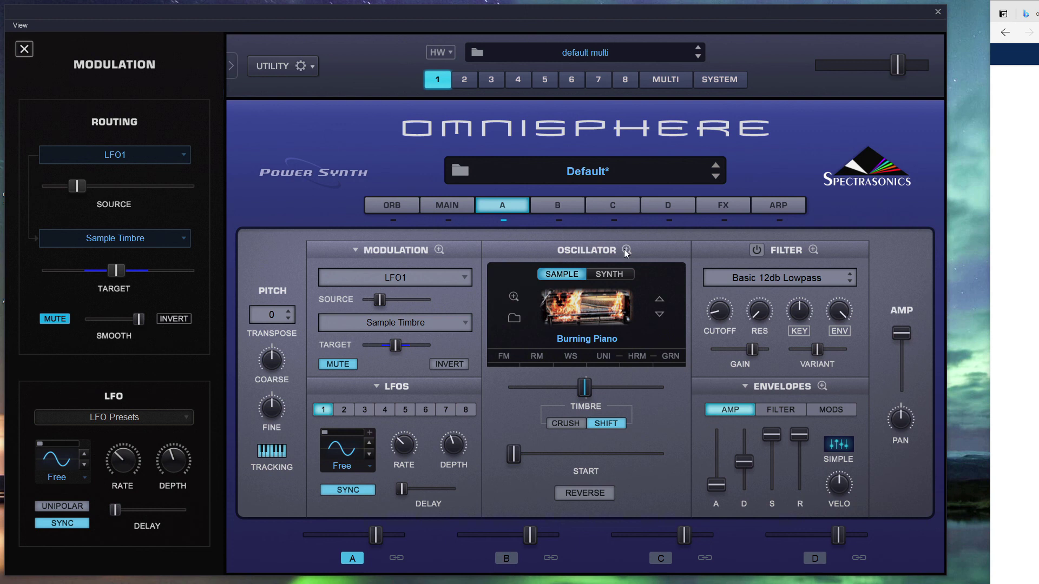
Step: Reopen the Soundsource Zoom and set the release noise to No Release Soundsource
left_click(513, 297)
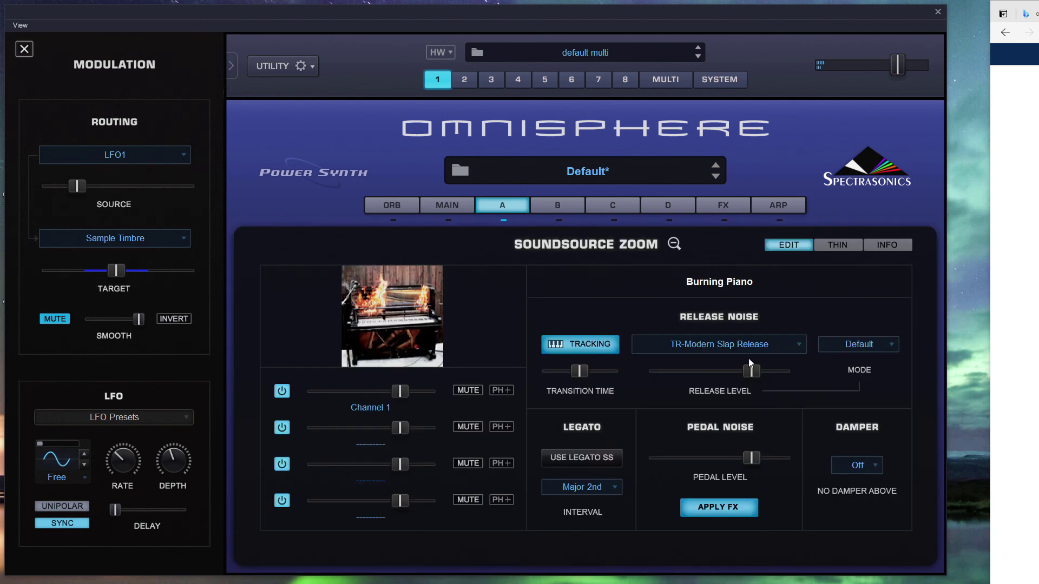
left_click(785, 346)
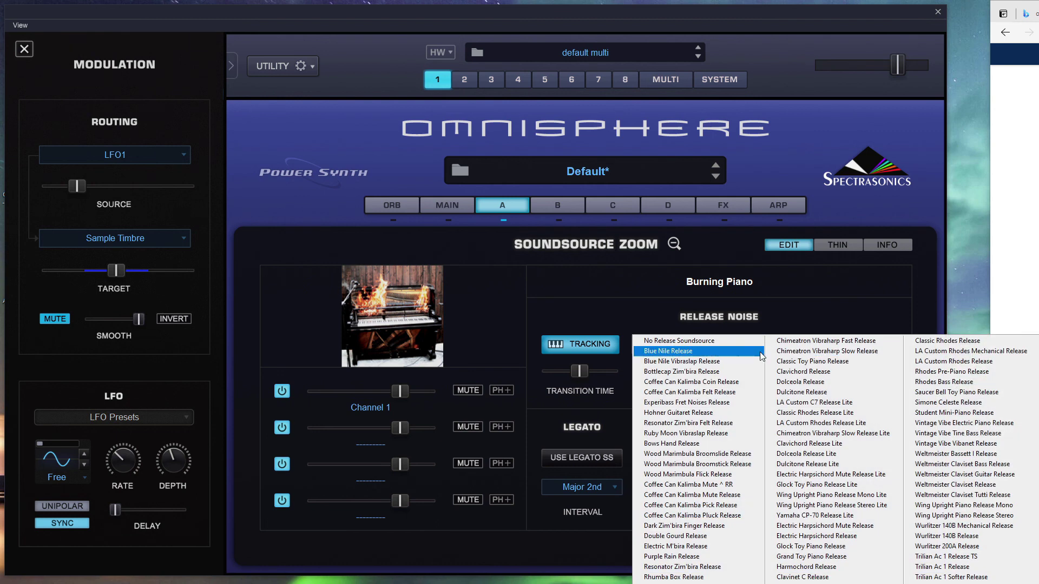
left_click(740, 343)
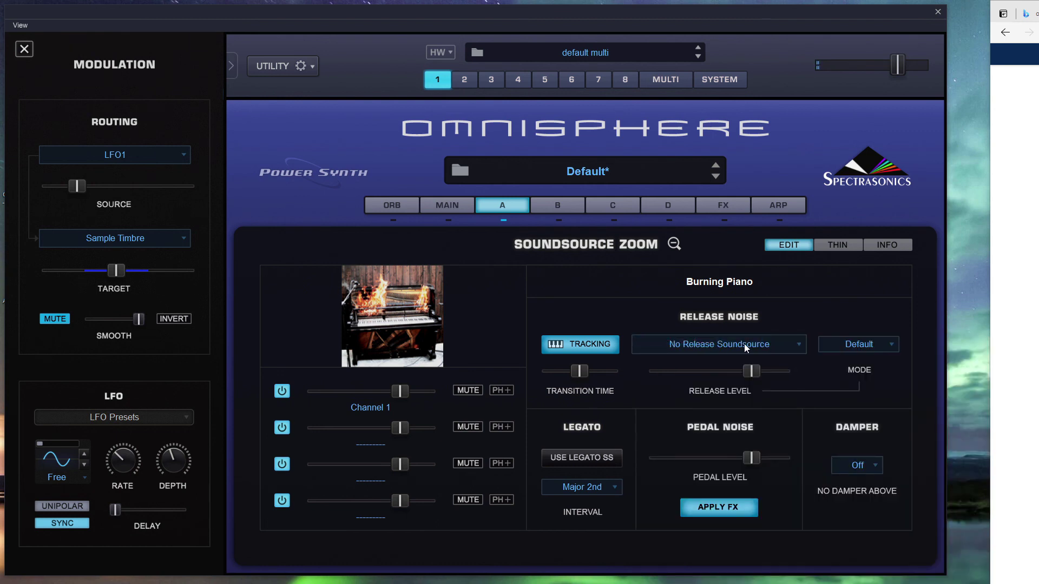
Step: Try Purple Rain Release as the release noise, and replace it with Weltmeister Claviset Release
left_click(745, 343)
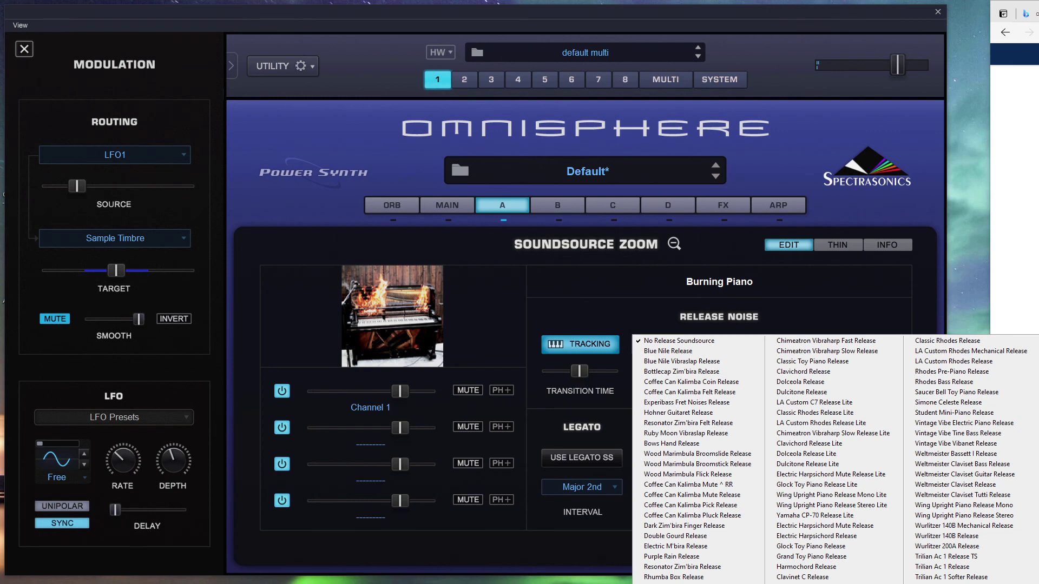
left_click(673, 556)
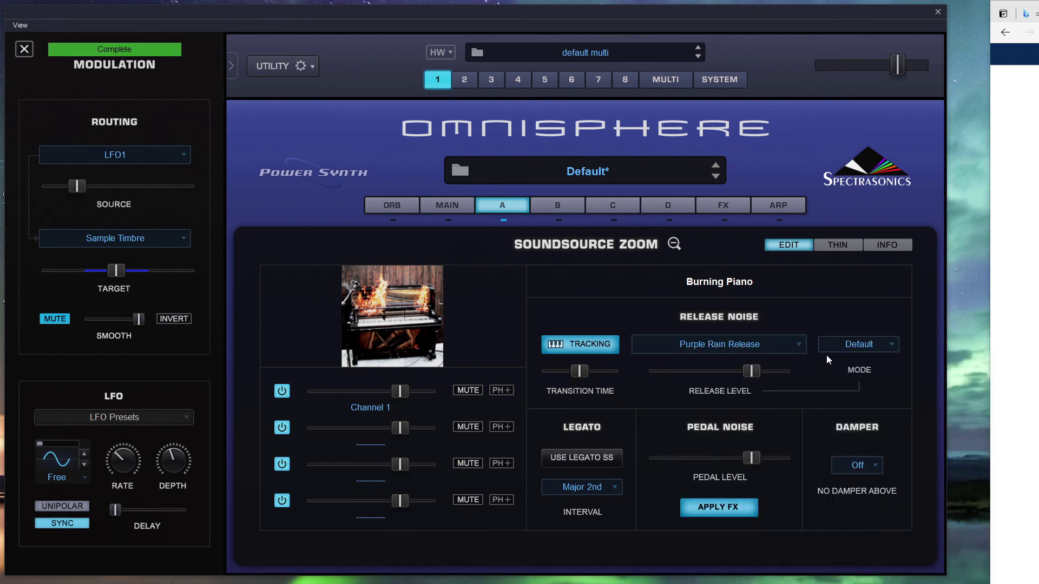
left_click(794, 344)
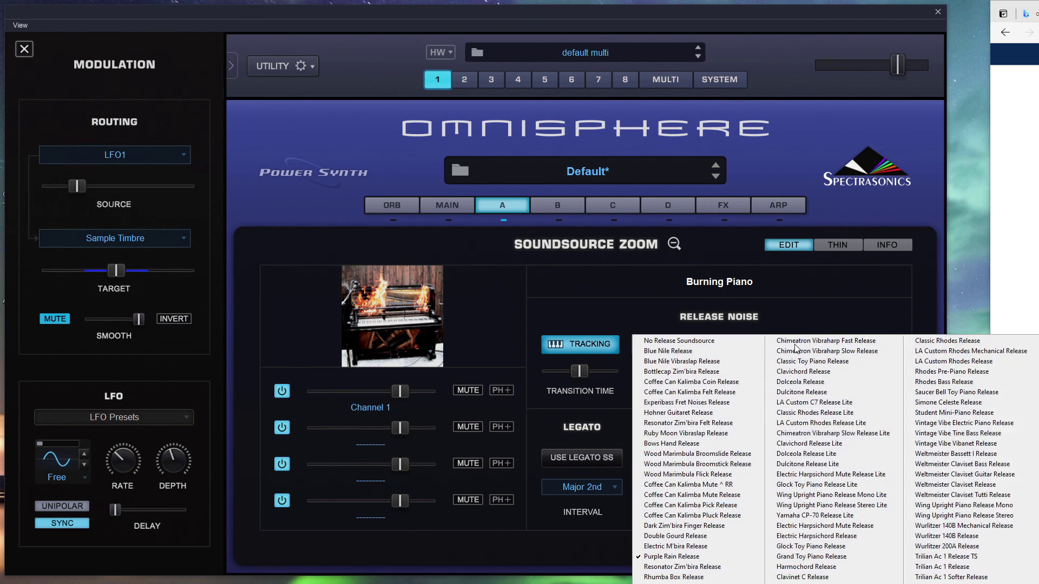
left_click(938, 484)
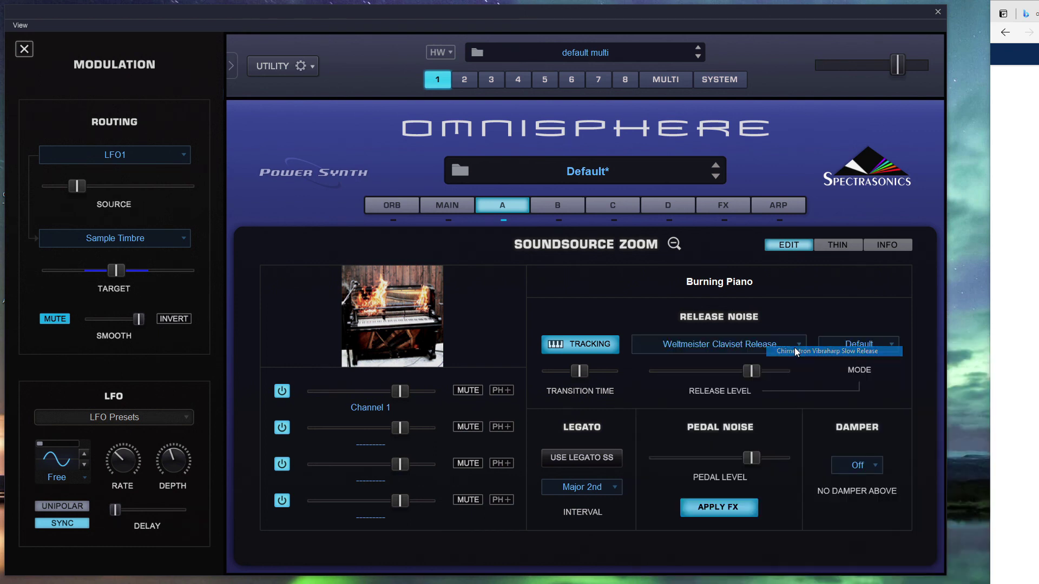
Step: Set Burning Piano's release noise to Chimeatron Vibraharp Slow Release
scroll(794, 348, "down", 1)
left_click(794, 348)
left_click(825, 307)
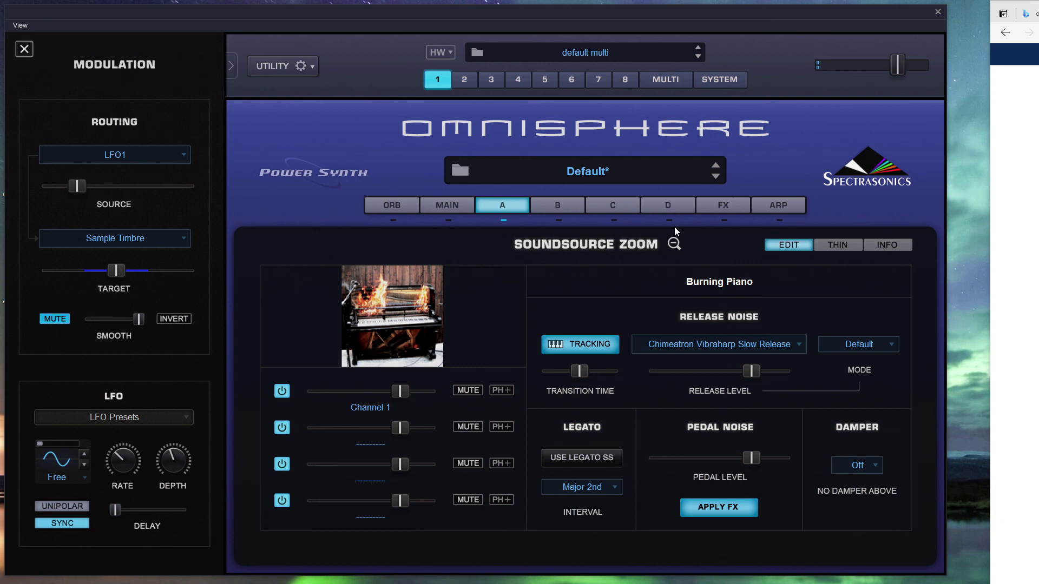
Step: Try the Piano release mode, switch it to E. Piano 1, and briefly raise the release level to maximum before restoring it
left_click(855, 343)
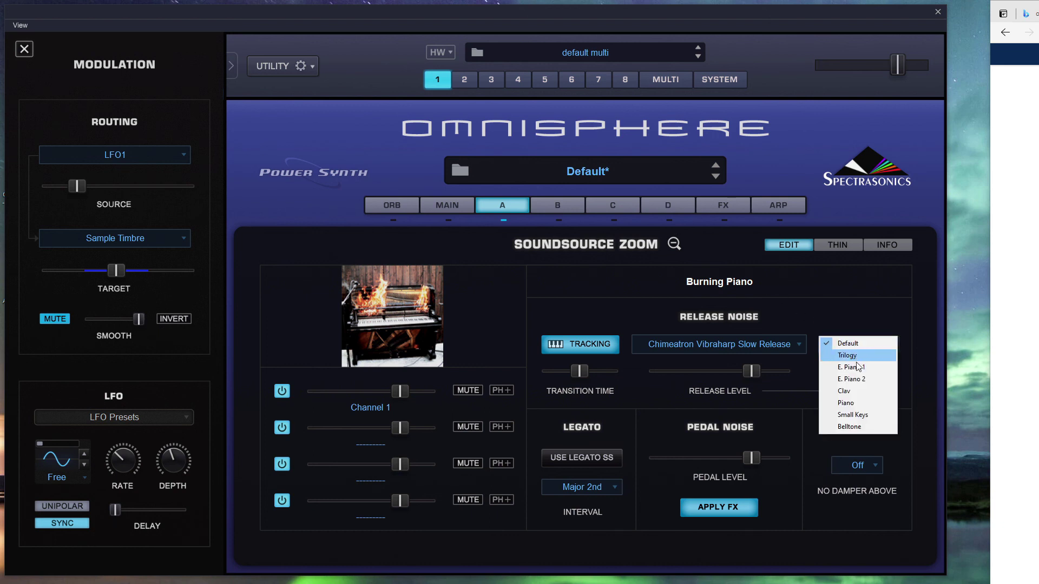
left_click(858, 402)
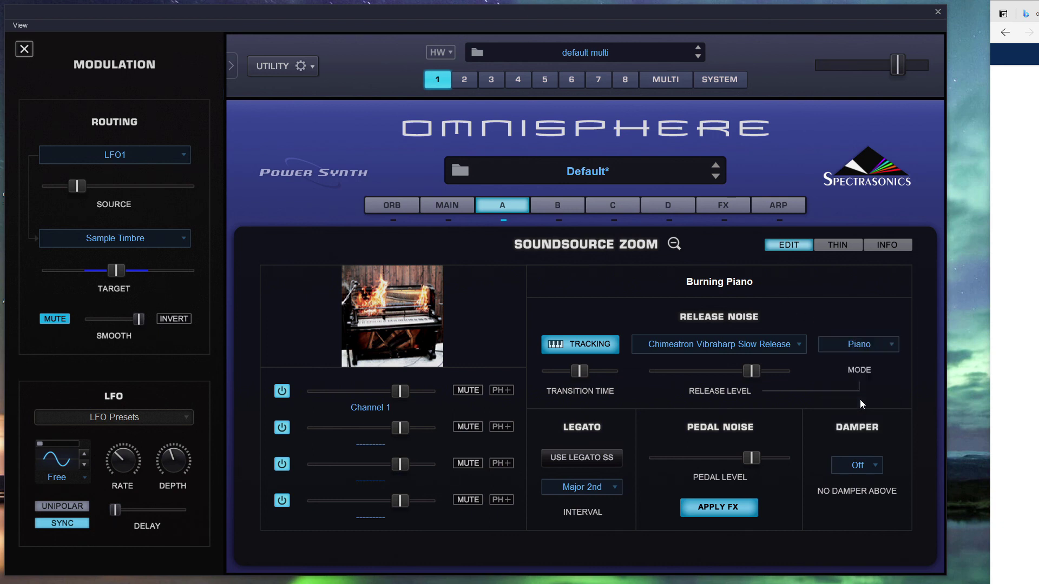
left_click(859, 348)
left_click(859, 365)
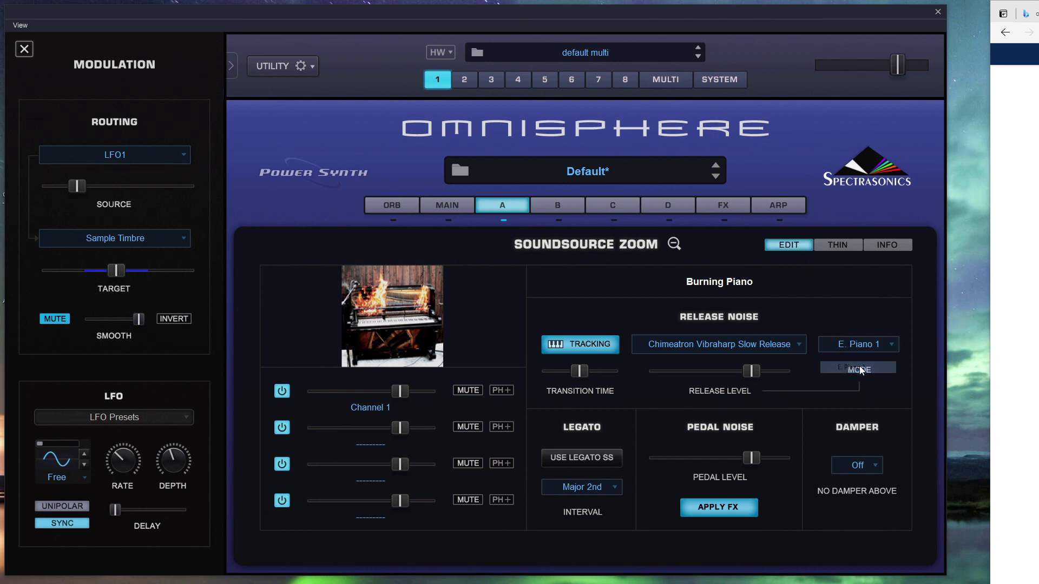
left_click_drag(757, 369, 804, 367)
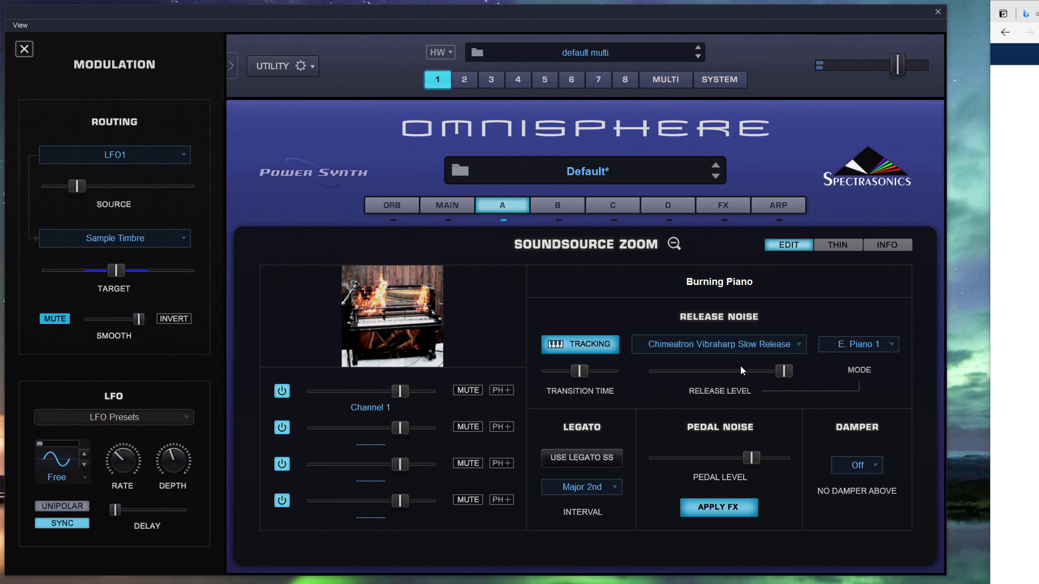
left_click_drag(776, 376, 748, 371)
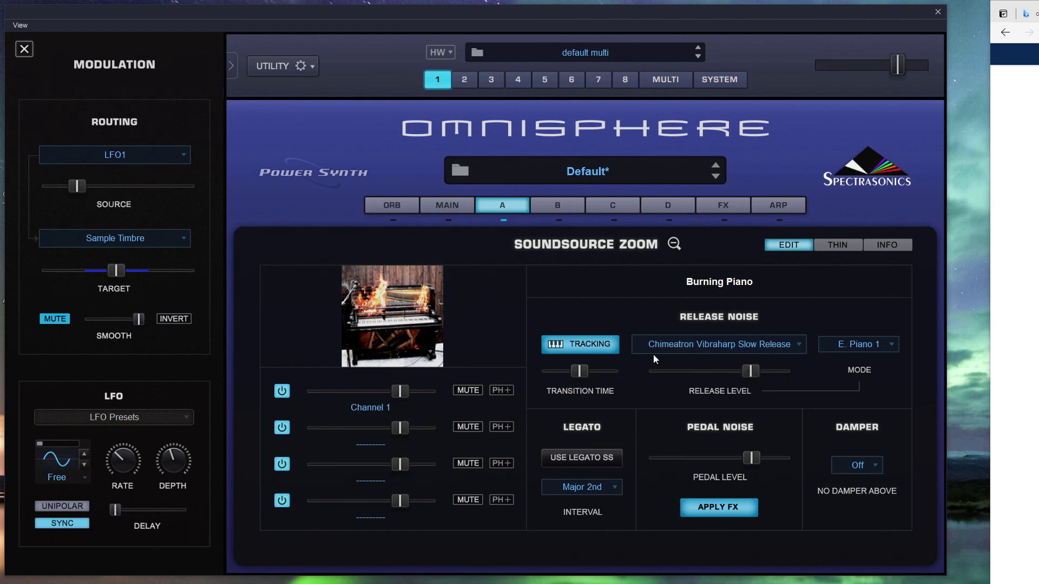
Step: Turn release noise tracking off and back on, and do the same with Apply FX for the pedal noise
left_click(588, 348)
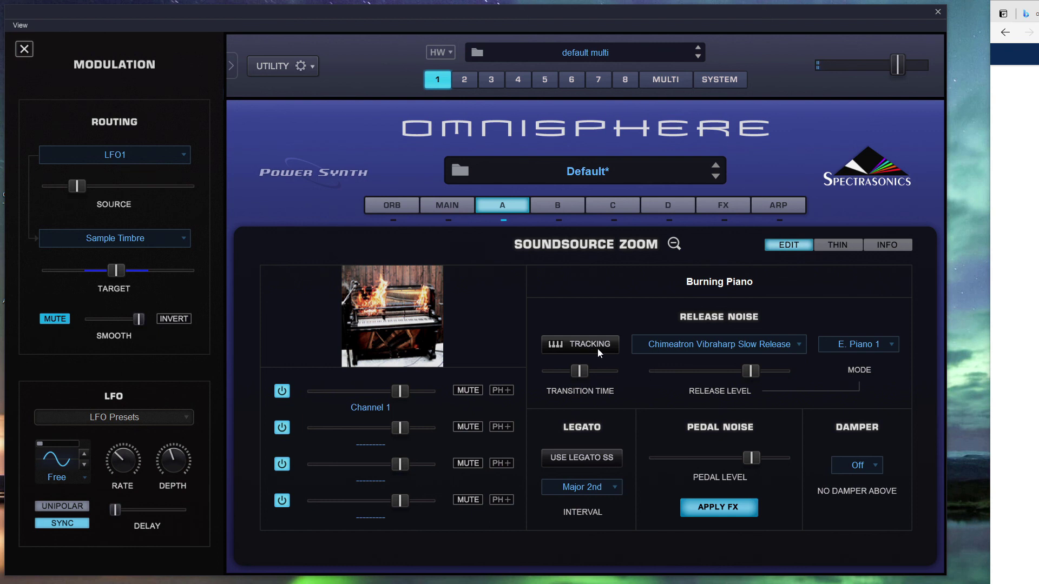
left_click(595, 349)
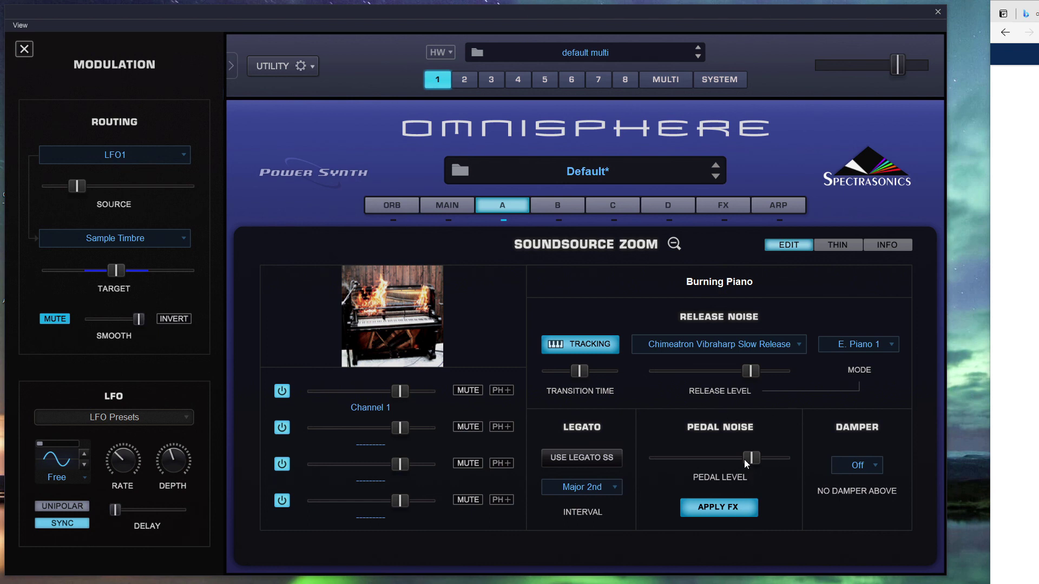
left_click(736, 507)
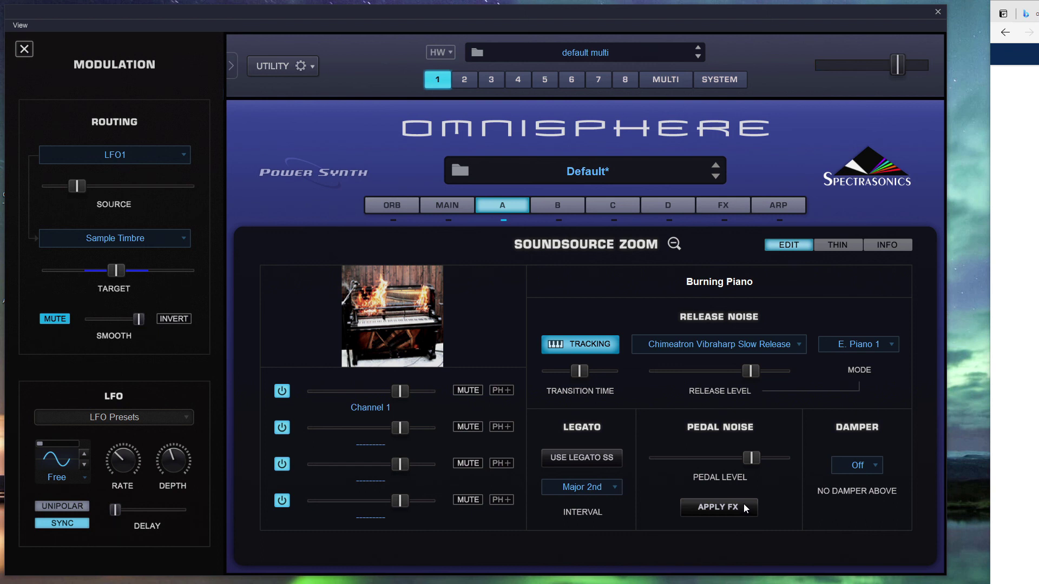
left_click(744, 507)
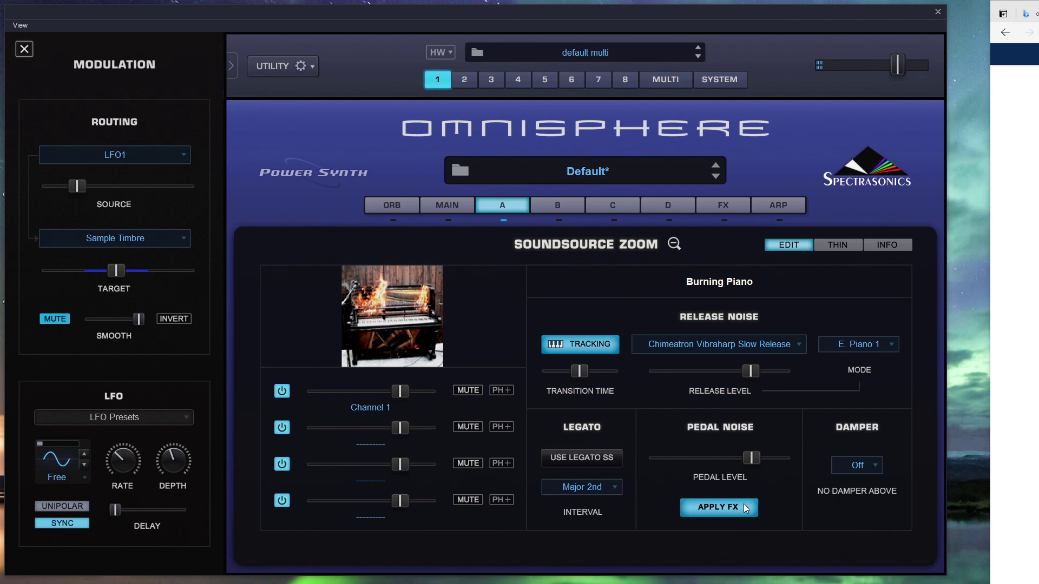
Step: Raise the pedal noise level to near maximum and set the no-damper-above note to C3
left_click_drag(748, 461, 779, 462)
left_click(852, 471)
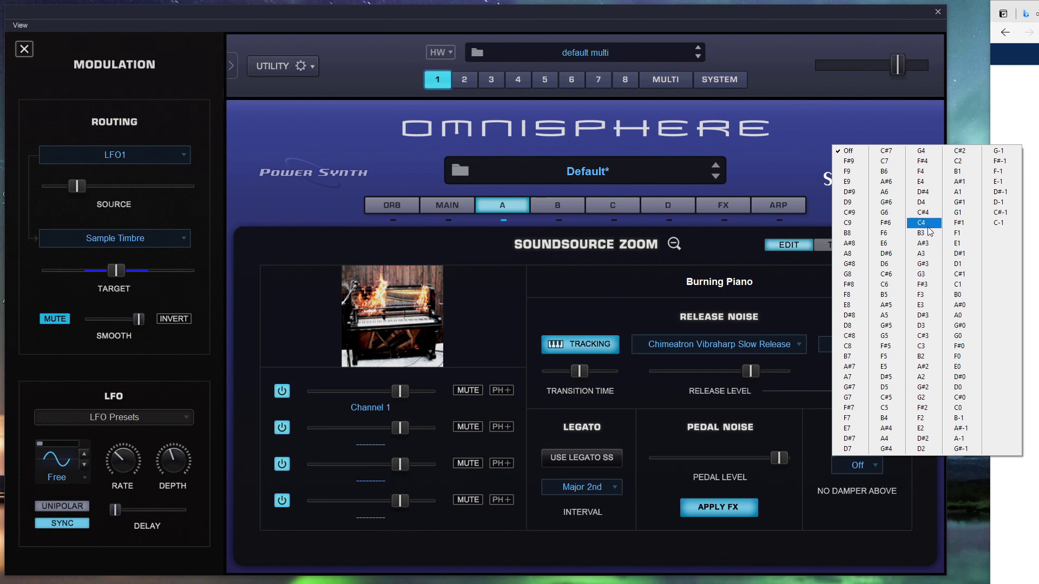
left_click(927, 346)
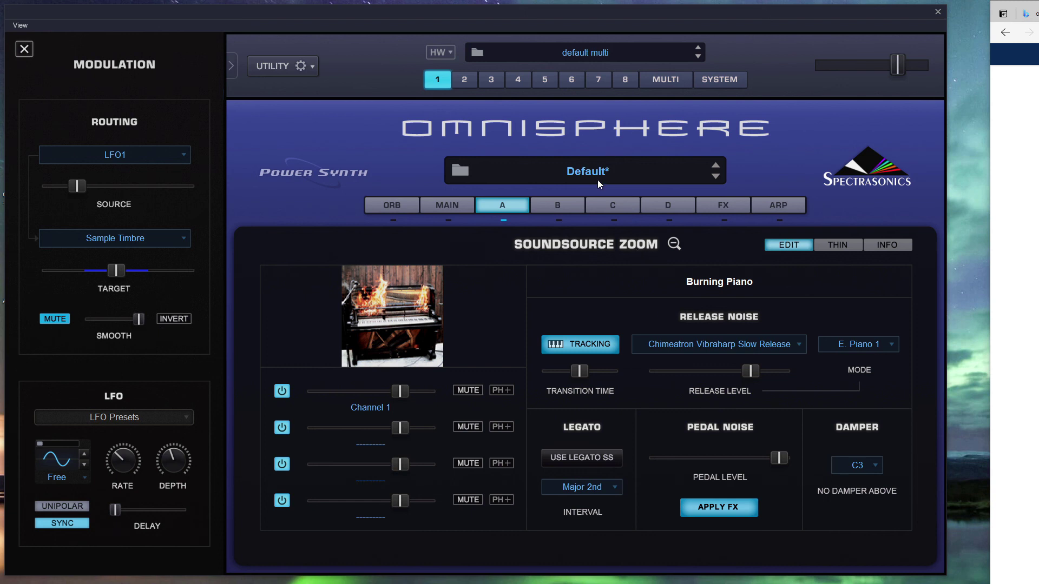
Step: Replace layer A's soundsource with LA Custom C7 ^ from the Keyscape Library and return to the layer view
left_click(674, 244)
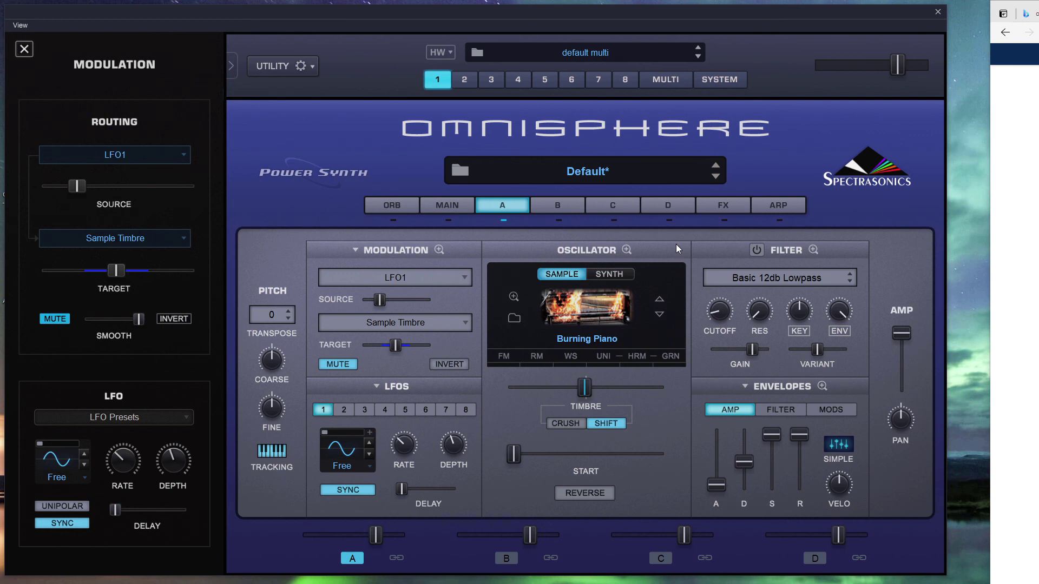
left_click(605, 301)
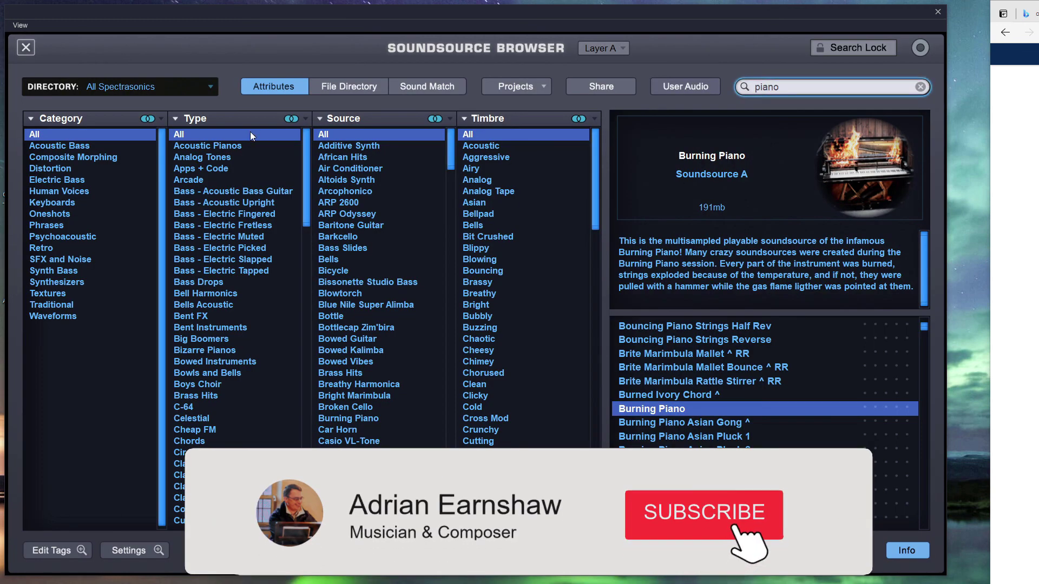
left_click(164, 90)
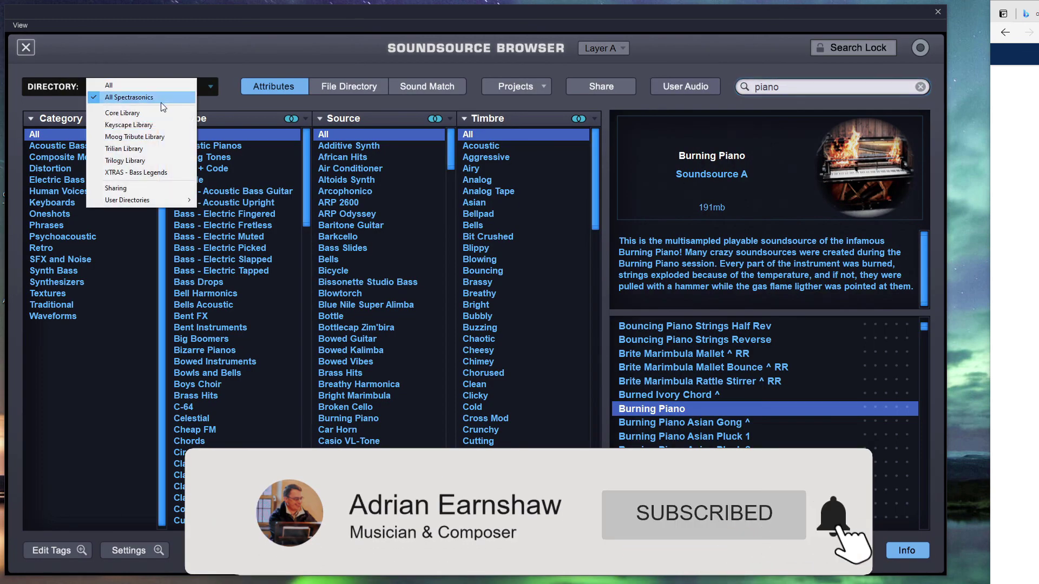
left_click(157, 124)
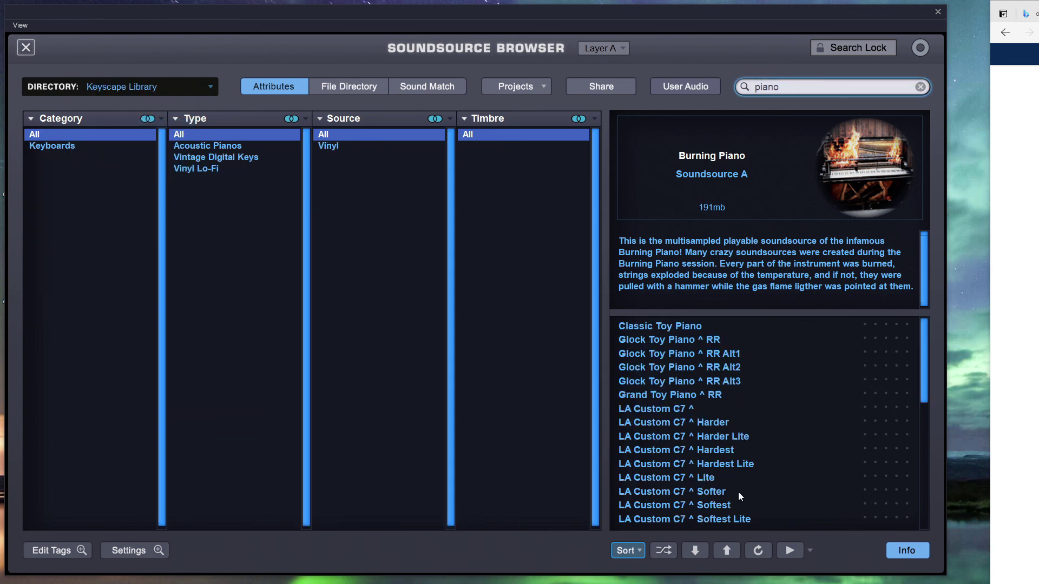
left_click(710, 412)
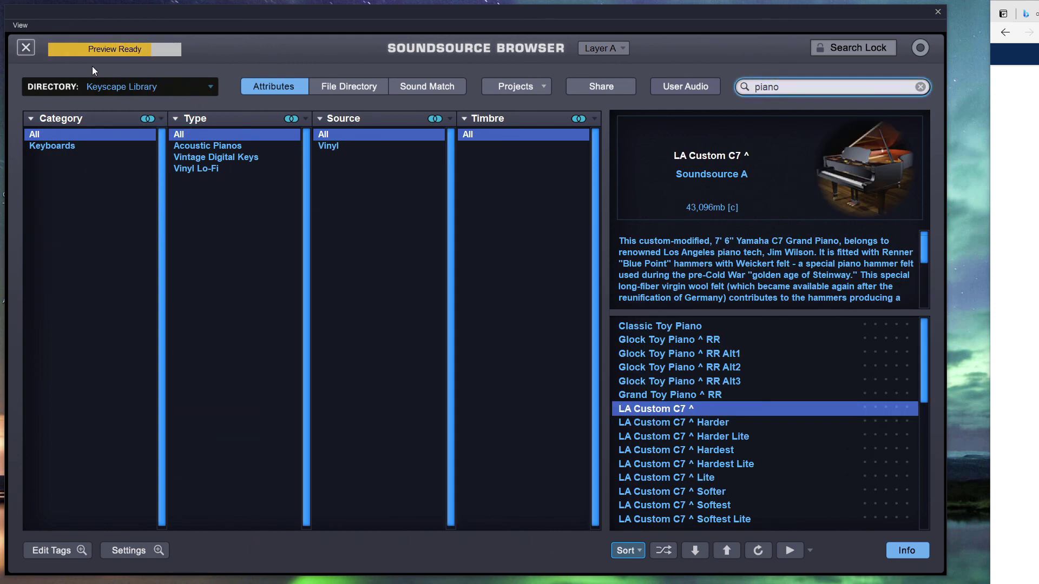
left_click(25, 48)
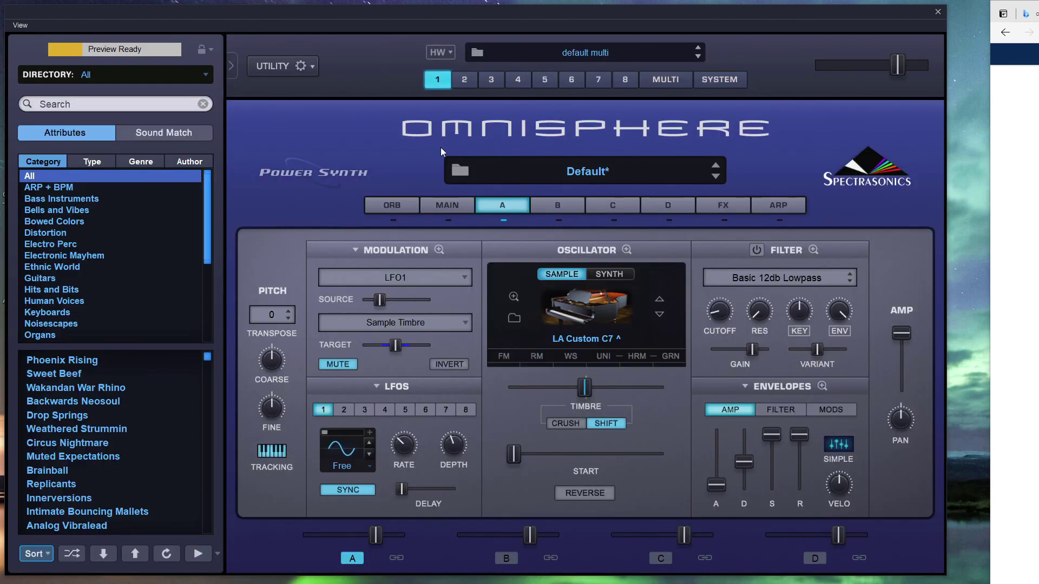
Step: Open the Soundsource Zoom for LA Custom C7 ^ and set its release noise to Vintage Vibe Vibanet Release
left_click(513, 297)
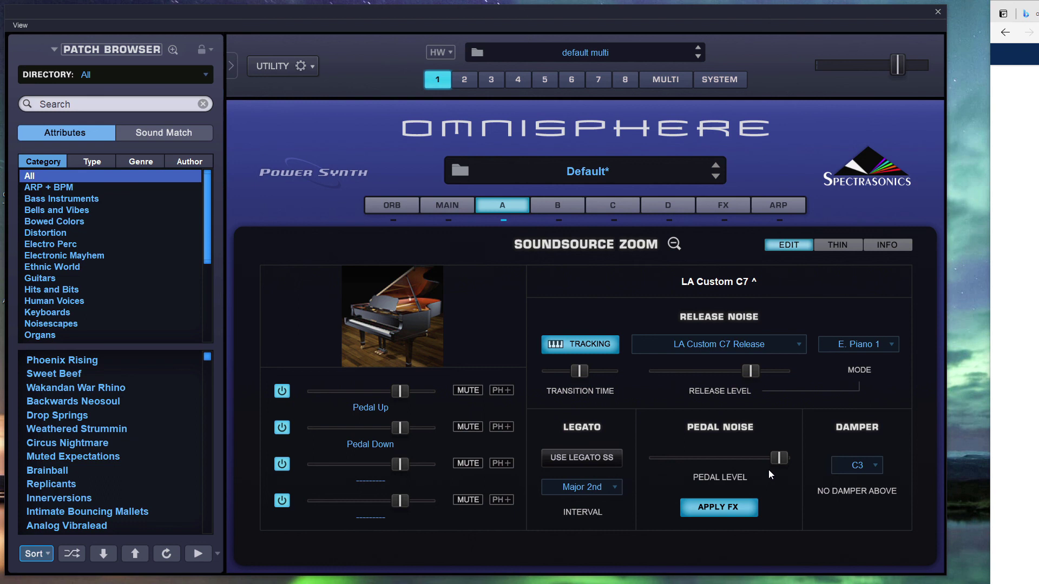
left_click(869, 339)
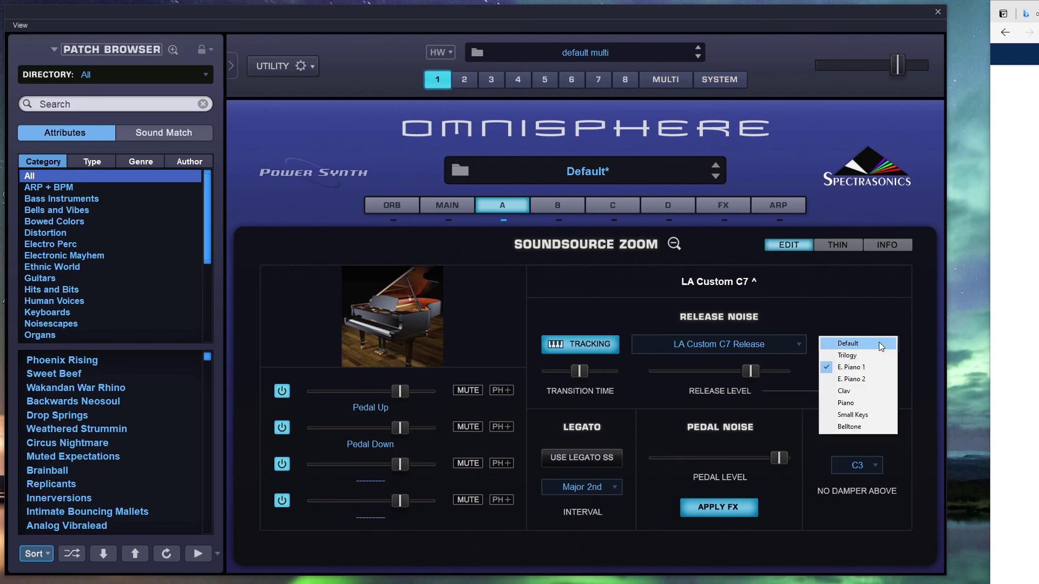
left_click(871, 387)
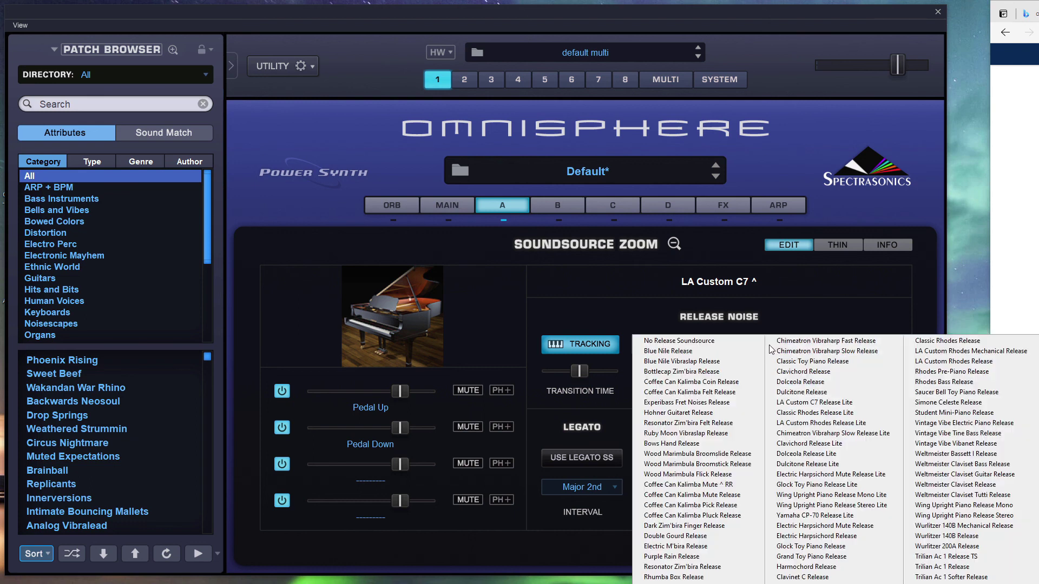
left_click(963, 444)
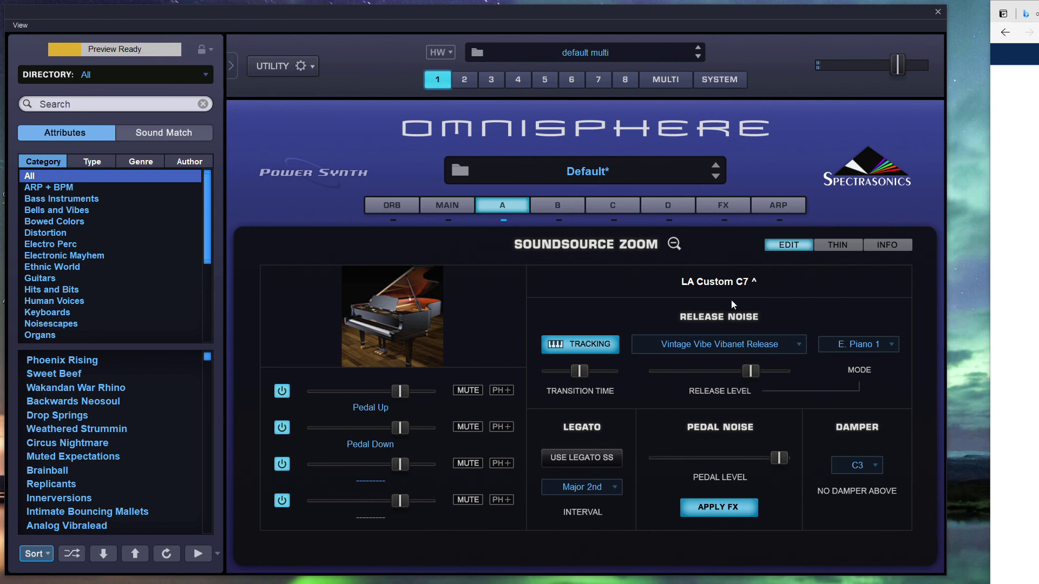
left_click(675, 244)
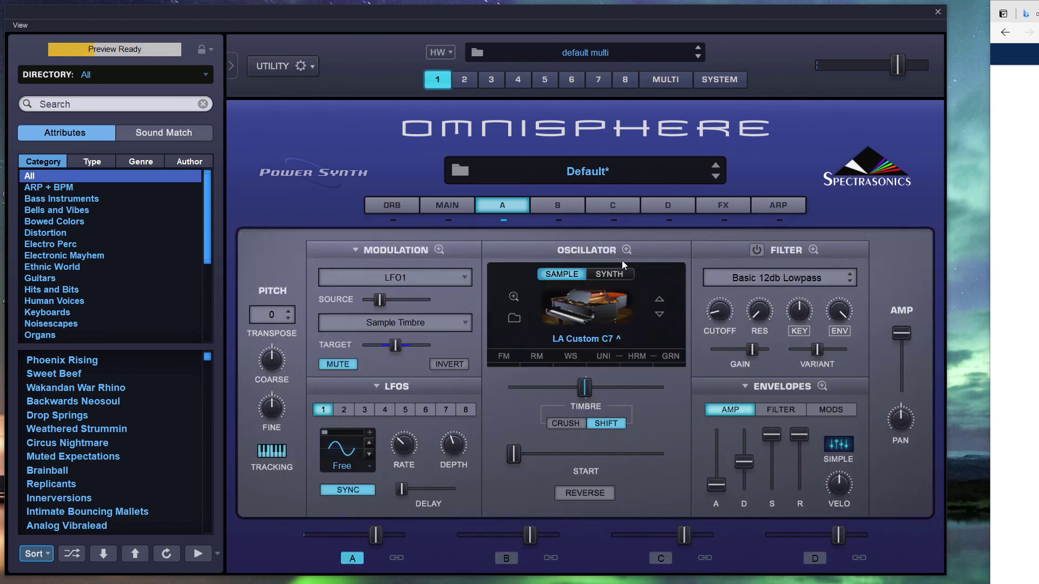
left_click(626, 327)
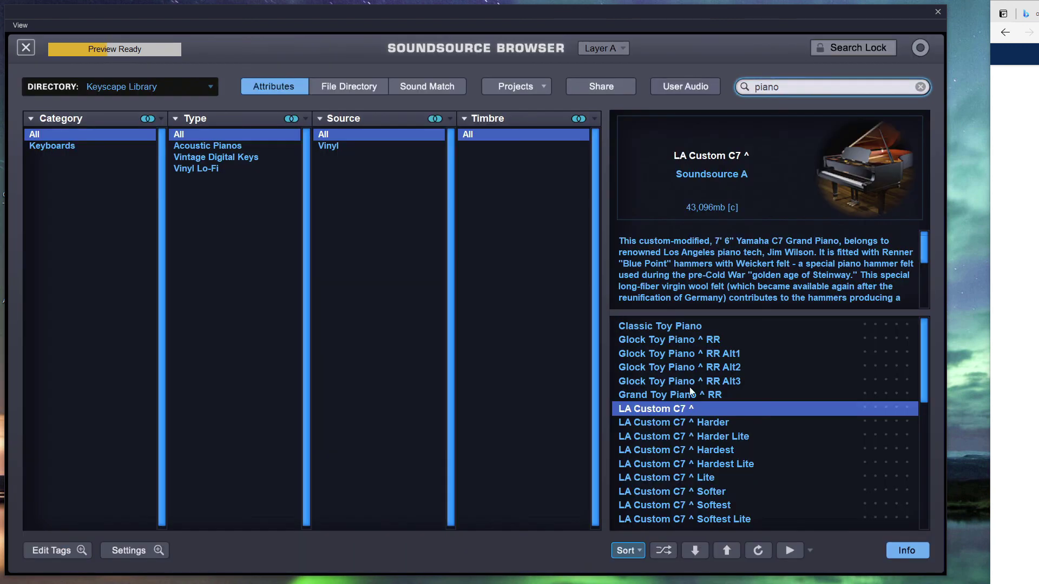
left_click(25, 48)
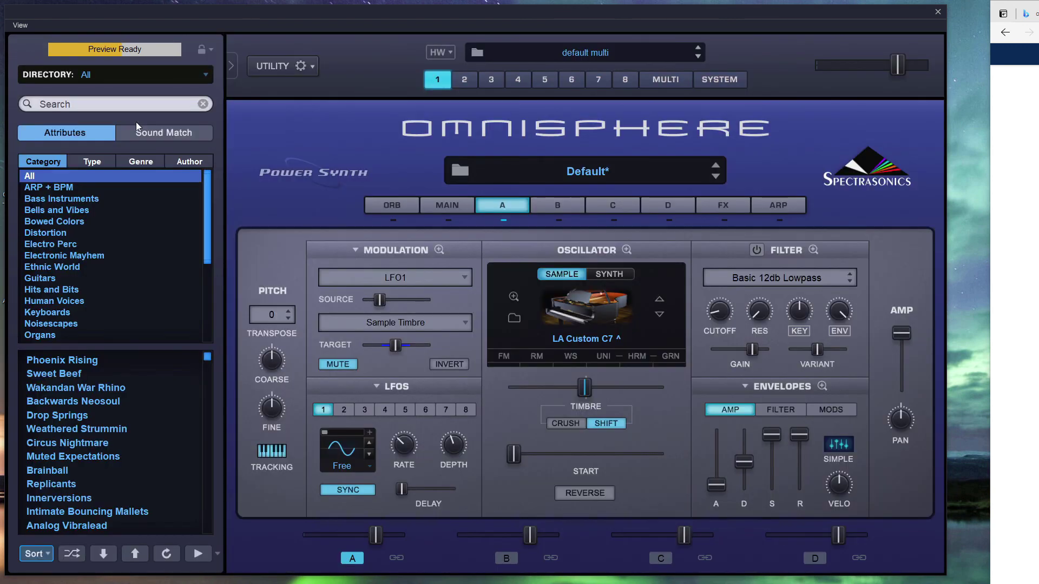
left_click(514, 297)
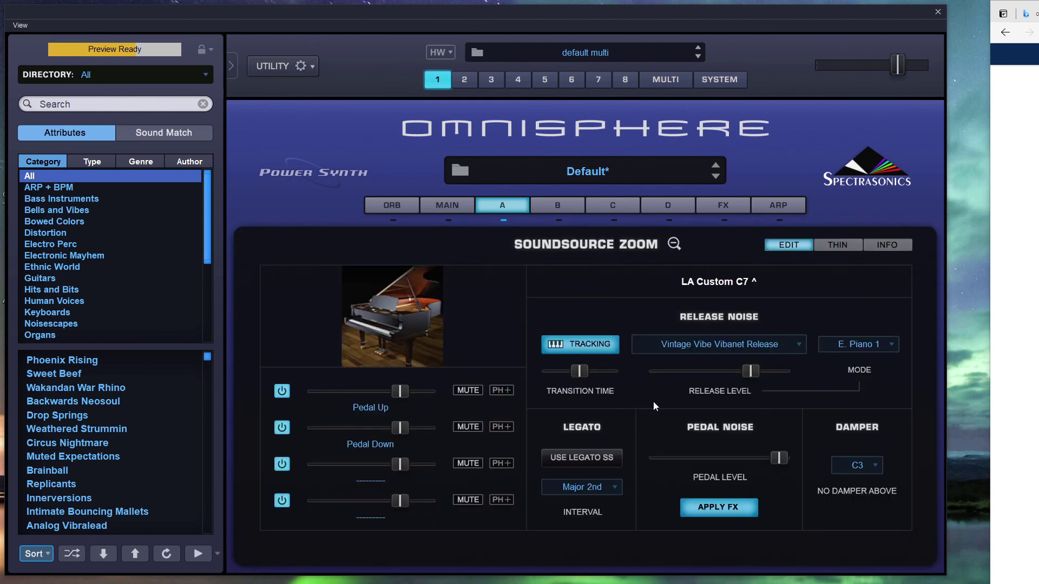
left_click(673, 244)
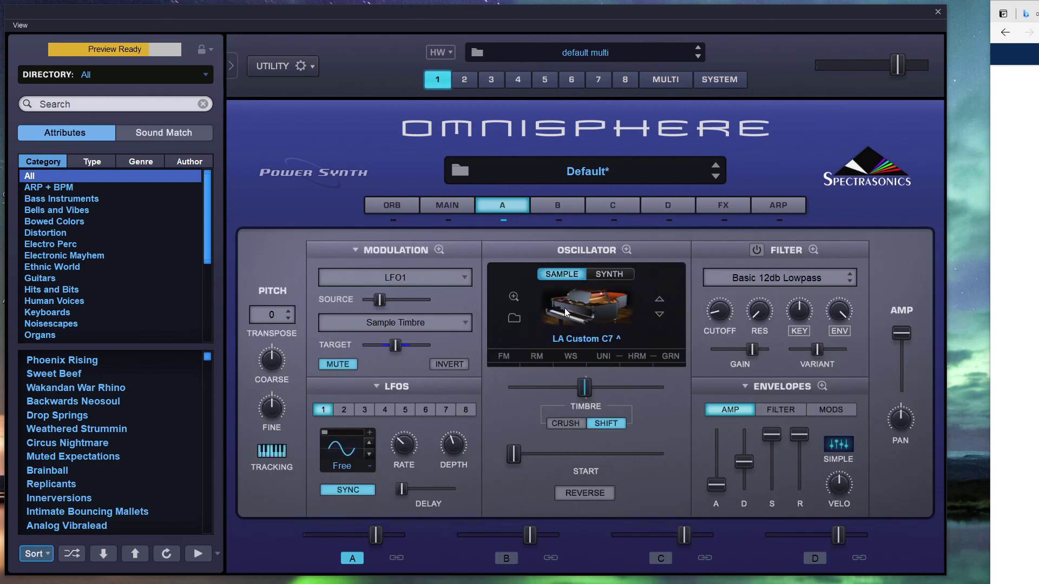
Step: Reopen the Soundsource Zoom for LA Custom C7 ^ and set the release noise to Hardcore Rock Release
left_click(514, 297)
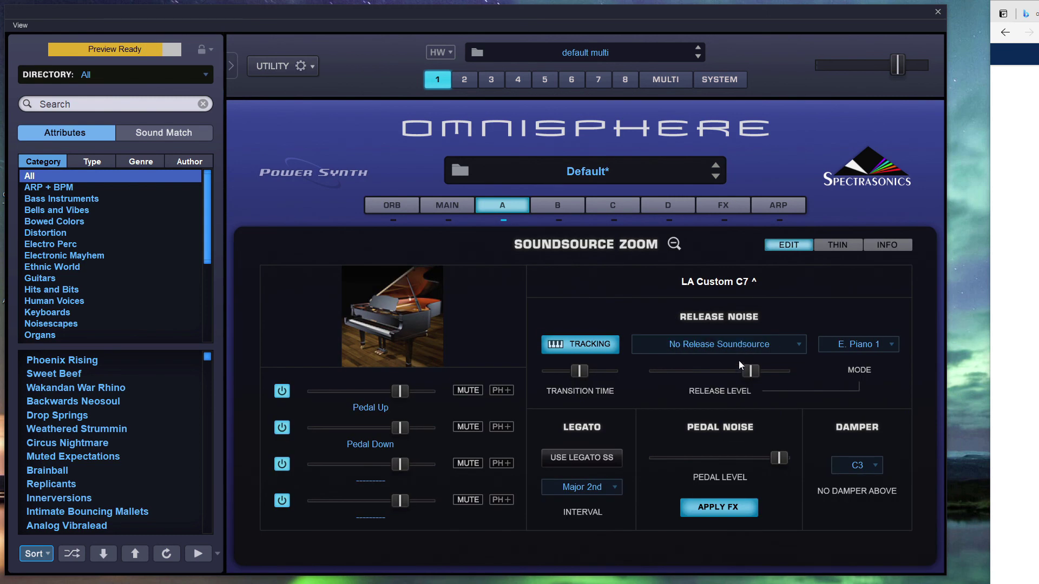
left_click(740, 345)
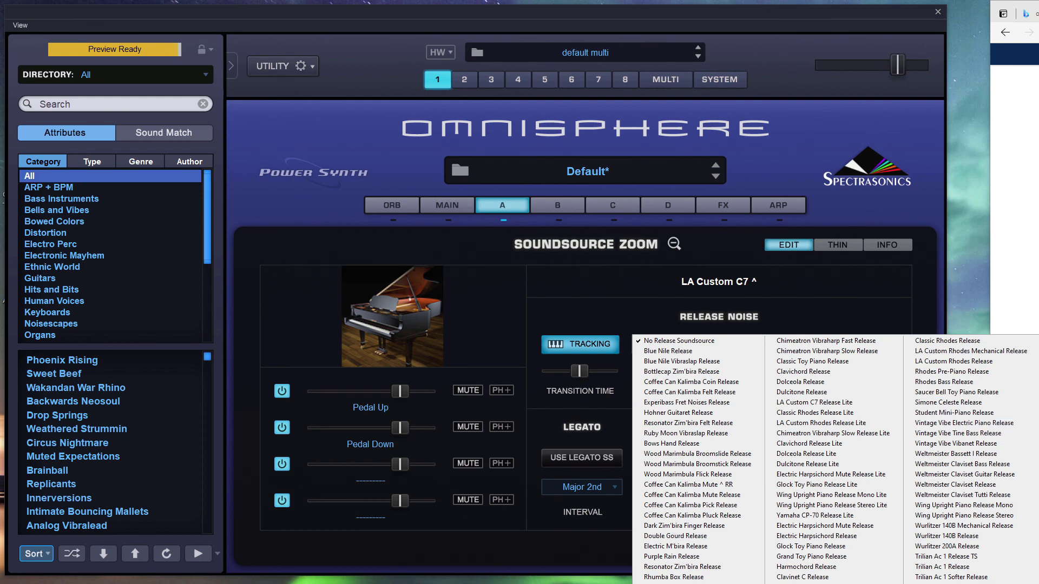
left_click(1019, 401)
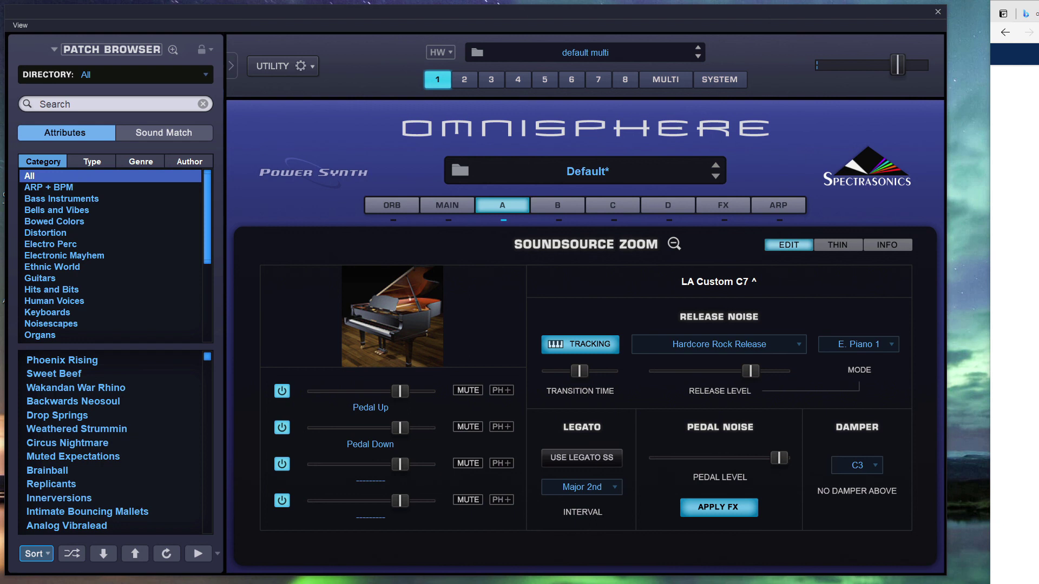
Step: Set the release noise mode to Belltone after trying Piano, and raise the release level to maximum
left_click(891, 344)
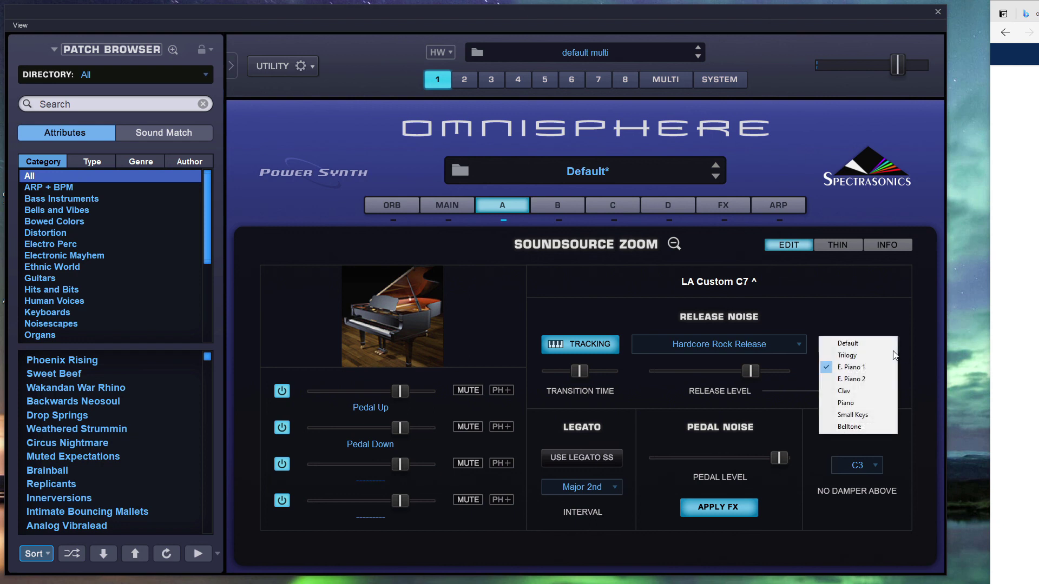
left_click(875, 407)
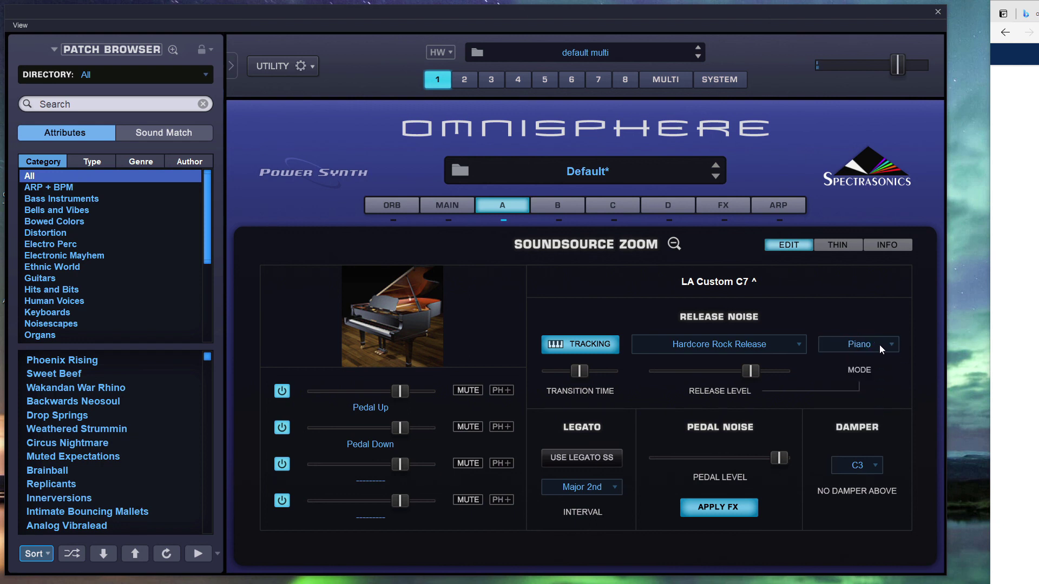
left_click(879, 345)
left_click(868, 423)
left_click_drag(750, 372, 783, 373)
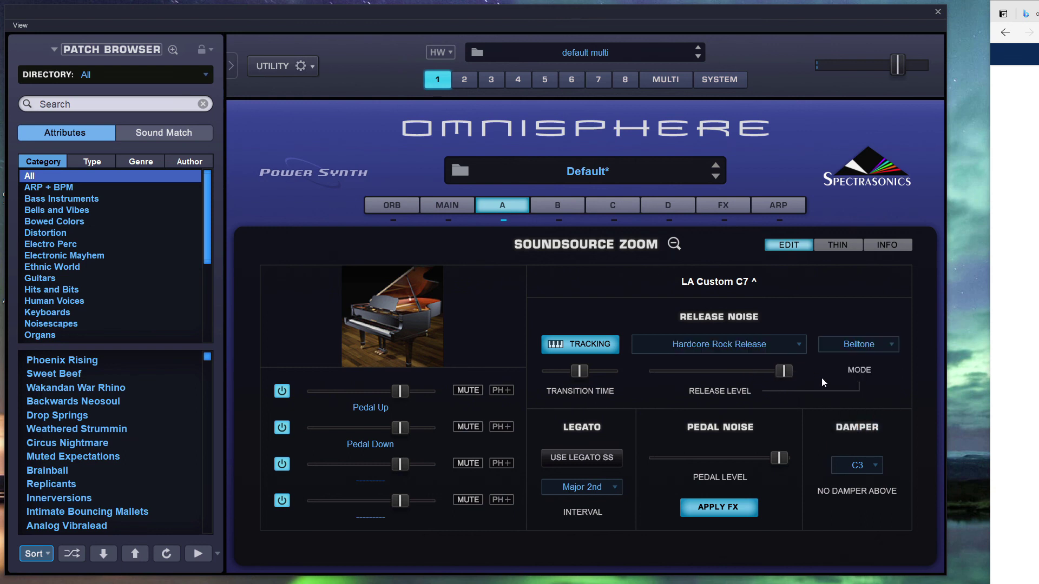
left_click(673, 245)
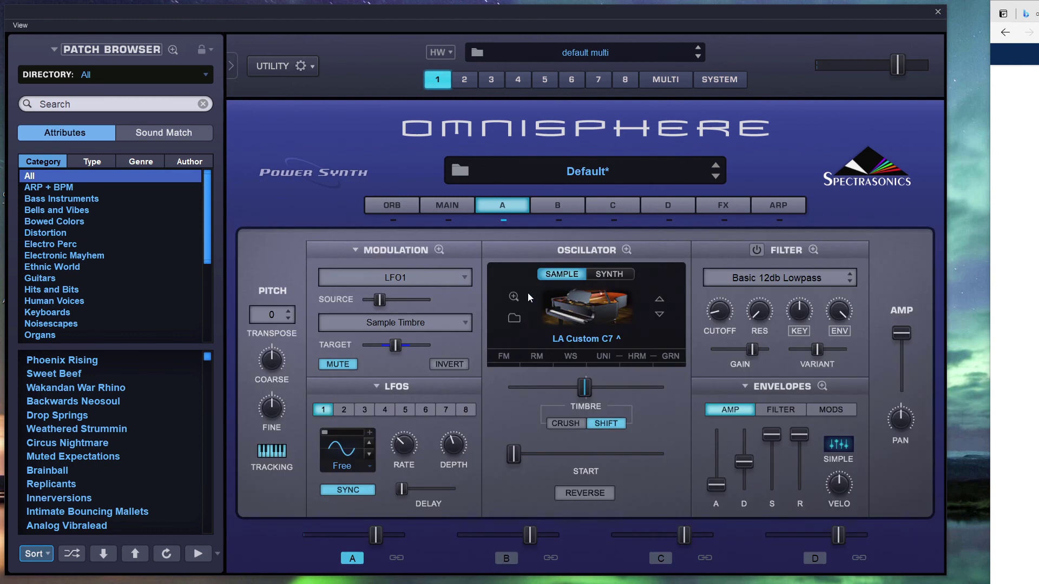
left_click(513, 297)
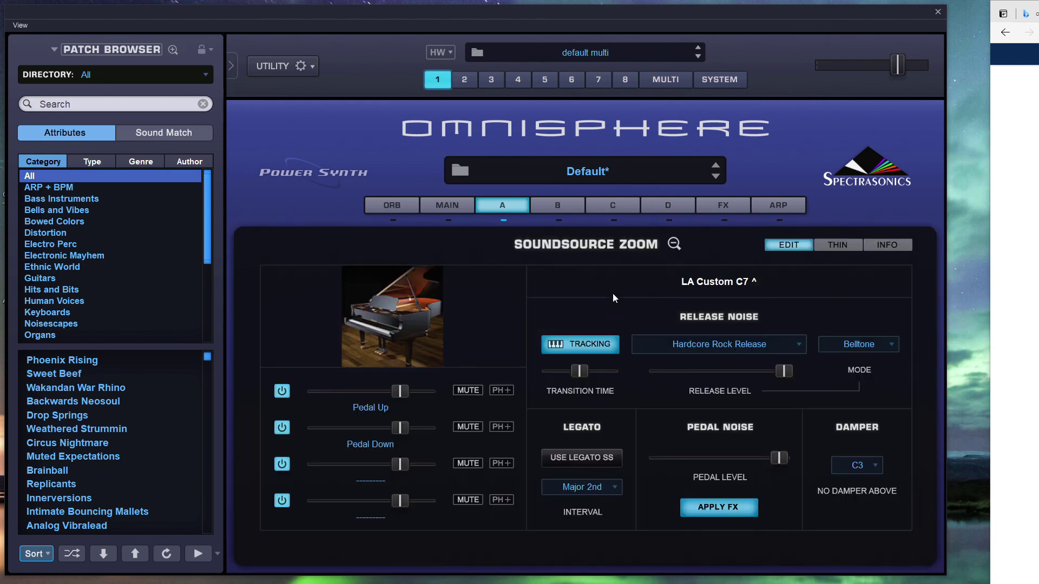
Step: Return to layer A's view and lower the amp envelope's release to about 0.358 secs
left_click(672, 244)
left_click_drag(800, 435, 804, 476)
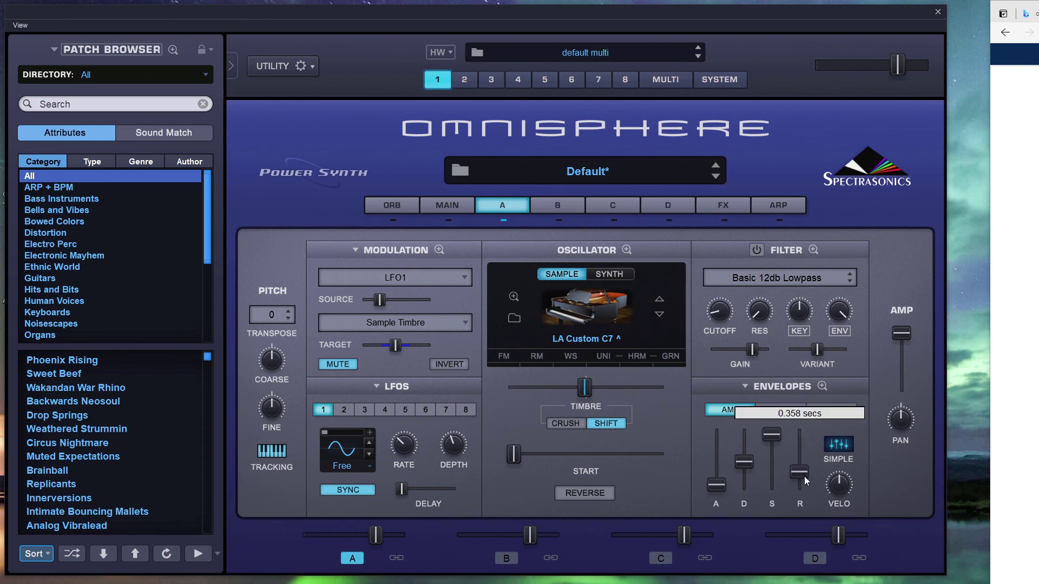
Step: Open the sample thinning settings for LA Custom C7 ^ and examine the round robin, velocities and legato limit options
left_click(513, 296)
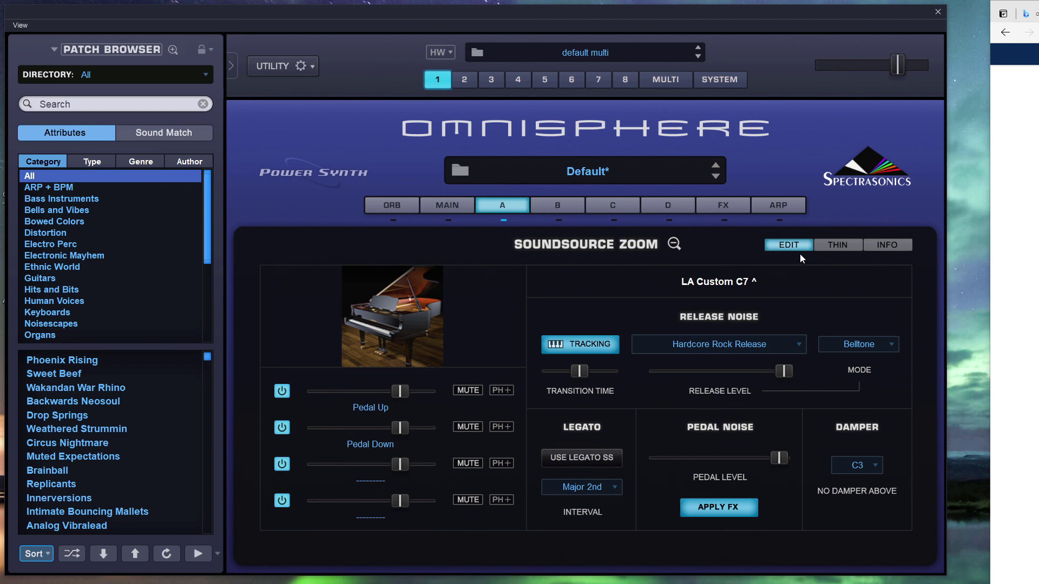
left_click(841, 246)
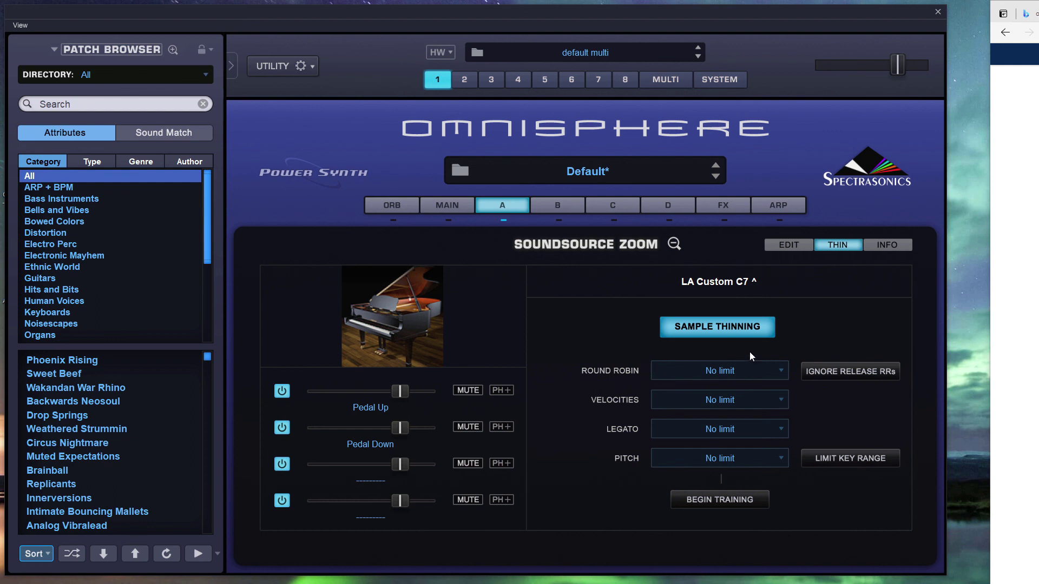
left_click(739, 370)
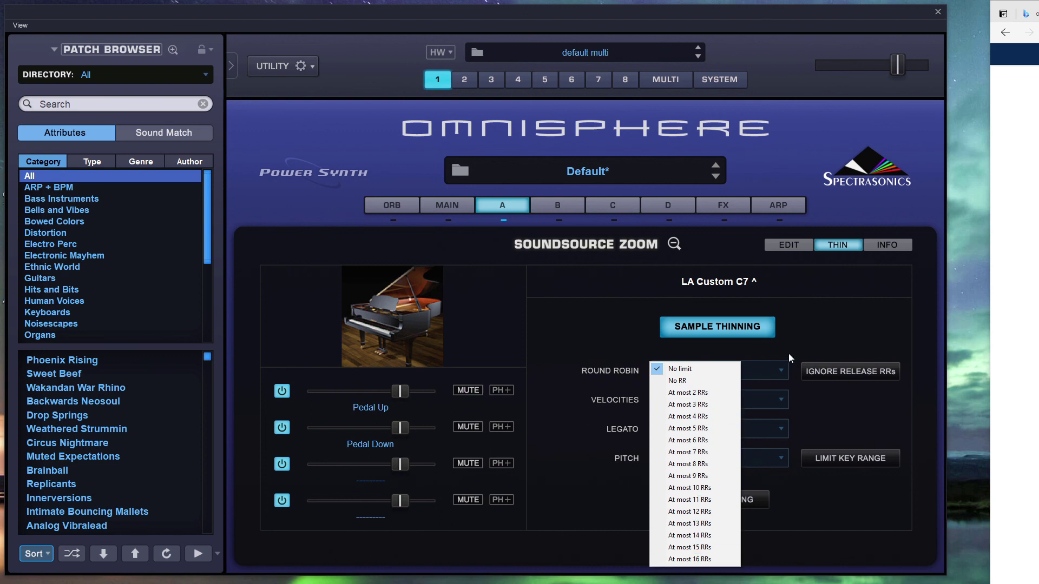
left_click(800, 339)
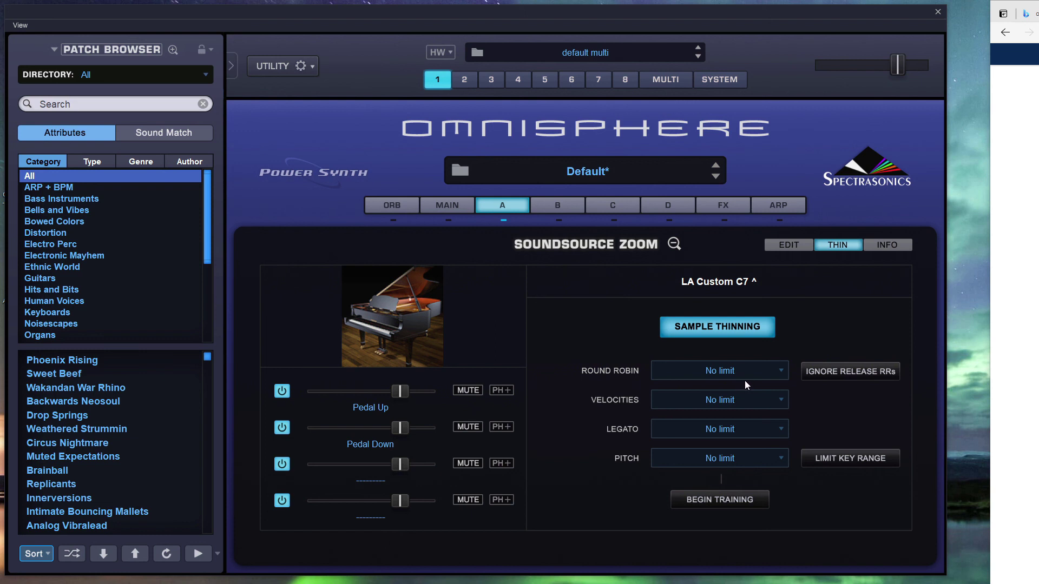
left_click(742, 397)
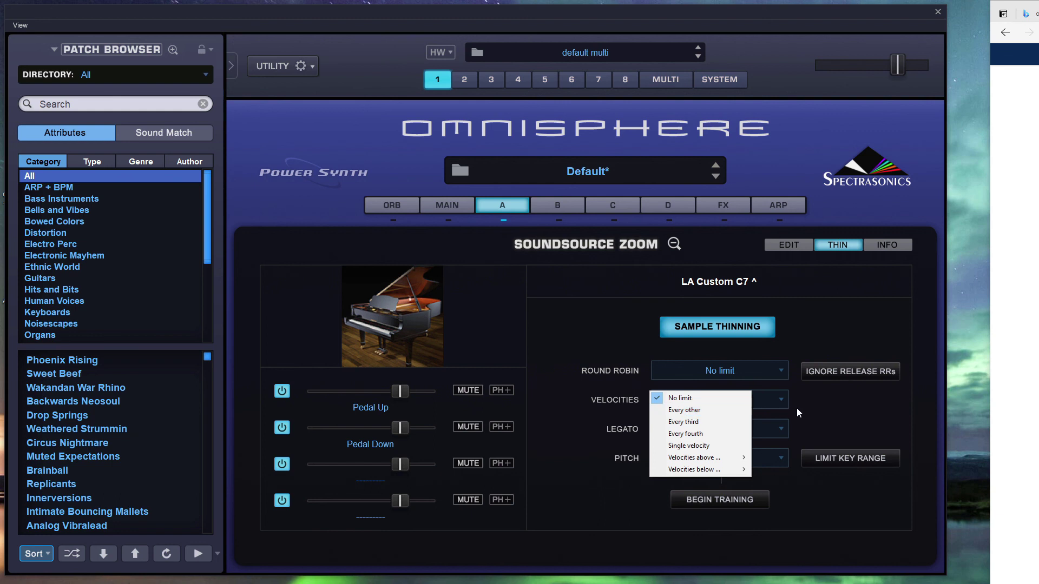
left_click(759, 425)
left_click(756, 427)
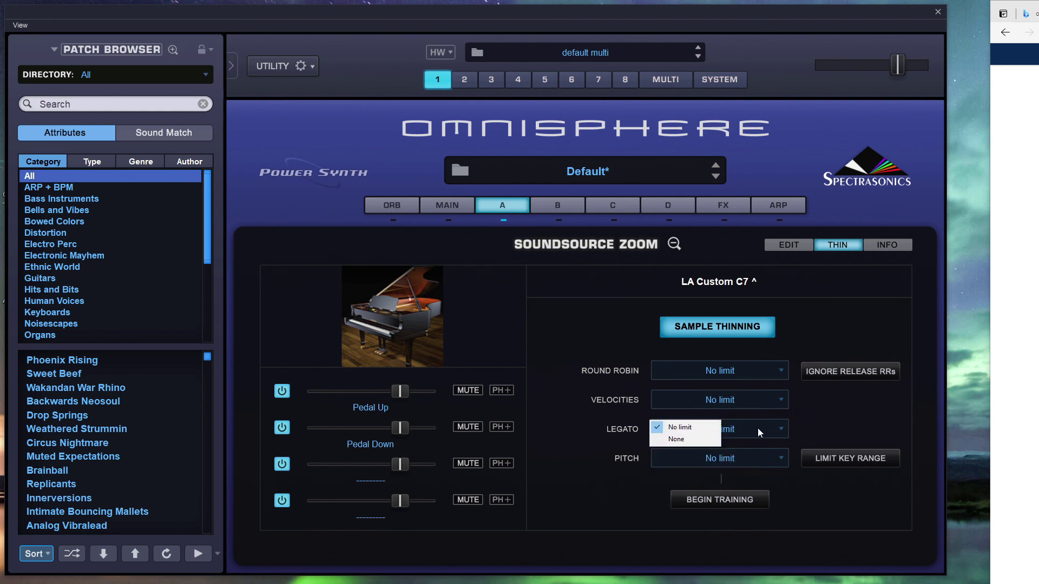
left_click(745, 447)
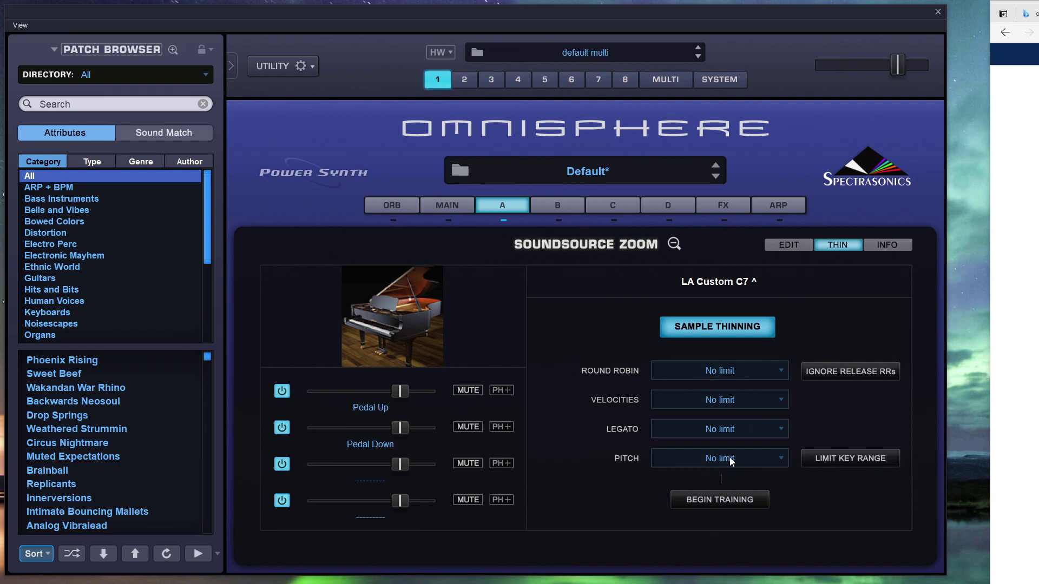
Step: Examine the Major Scales pitch thinning options and the soundsource info, and return to layer A's view
left_click(729, 459)
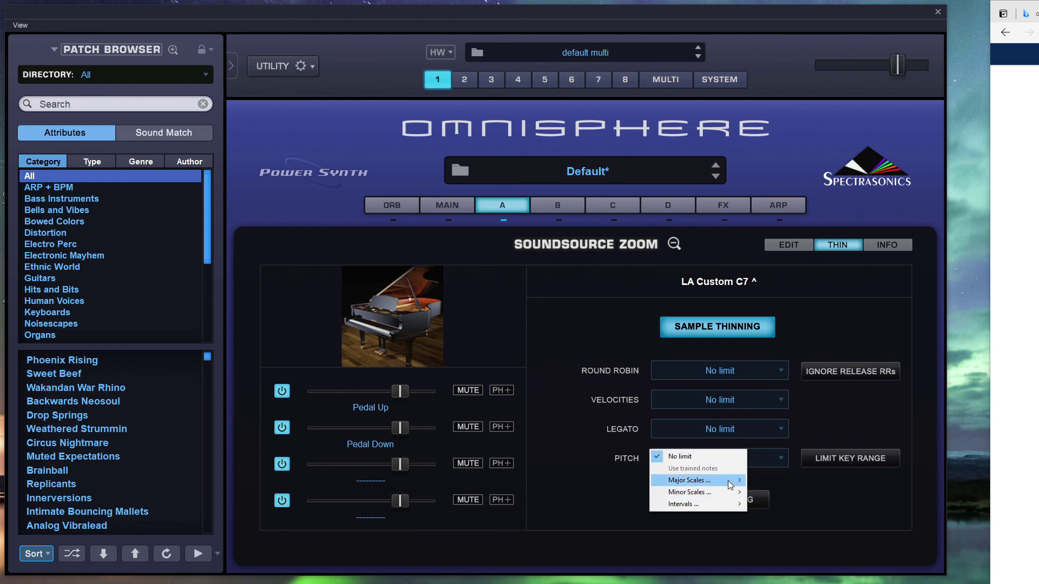
mouse_move(729, 480)
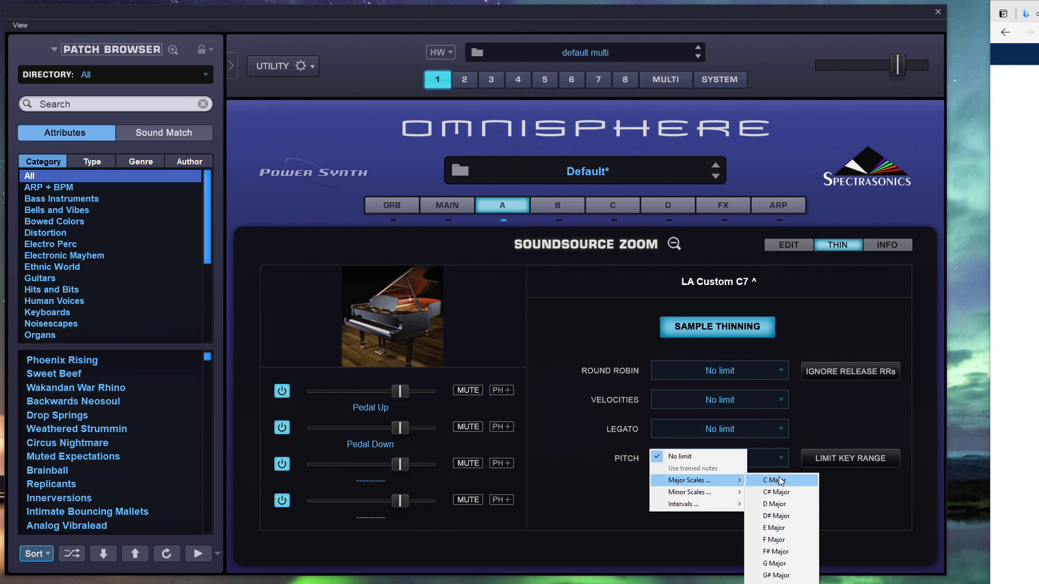
left_click(799, 447)
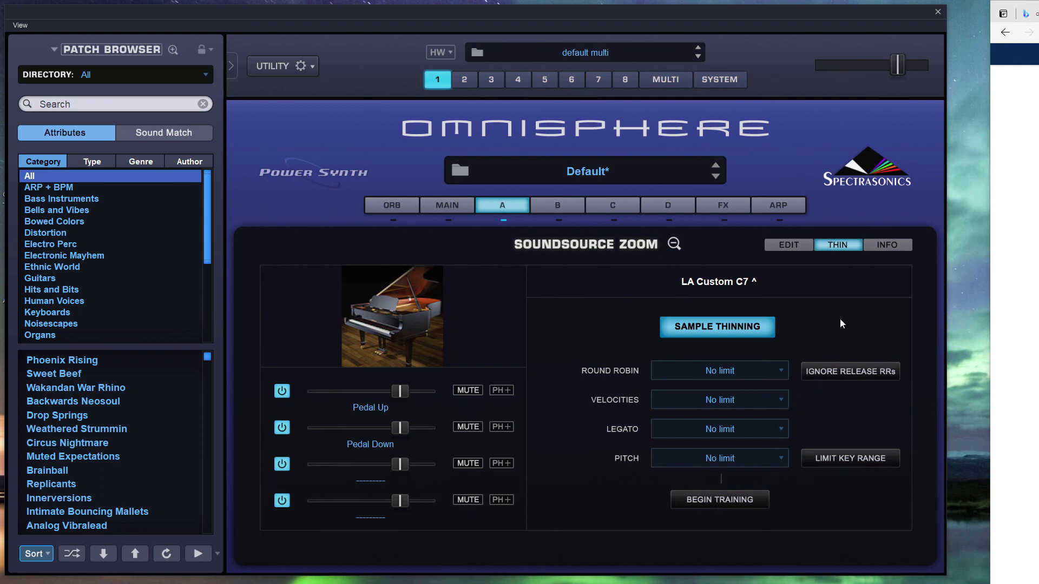
left_click(895, 249)
left_click(674, 244)
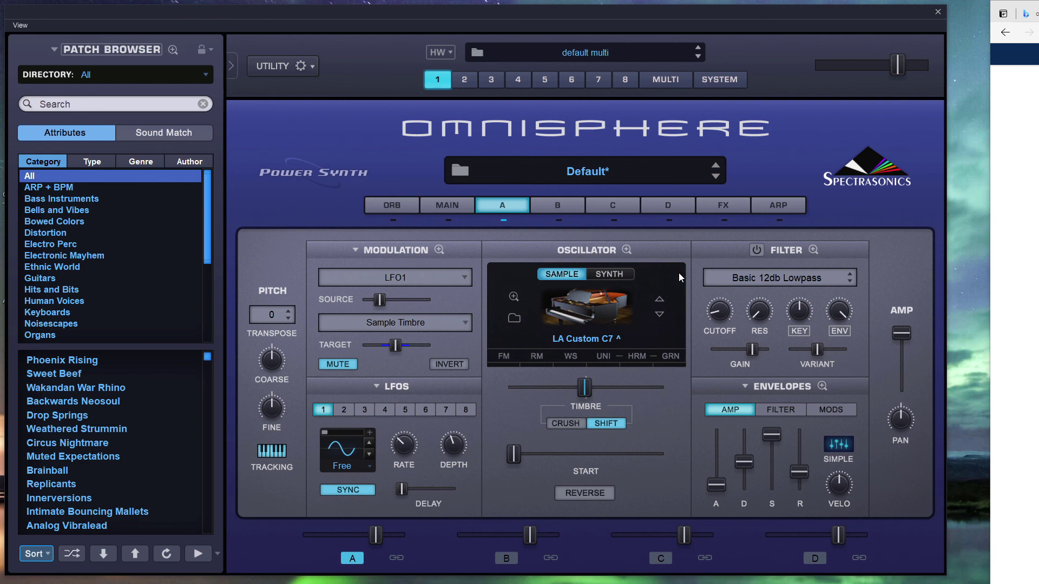